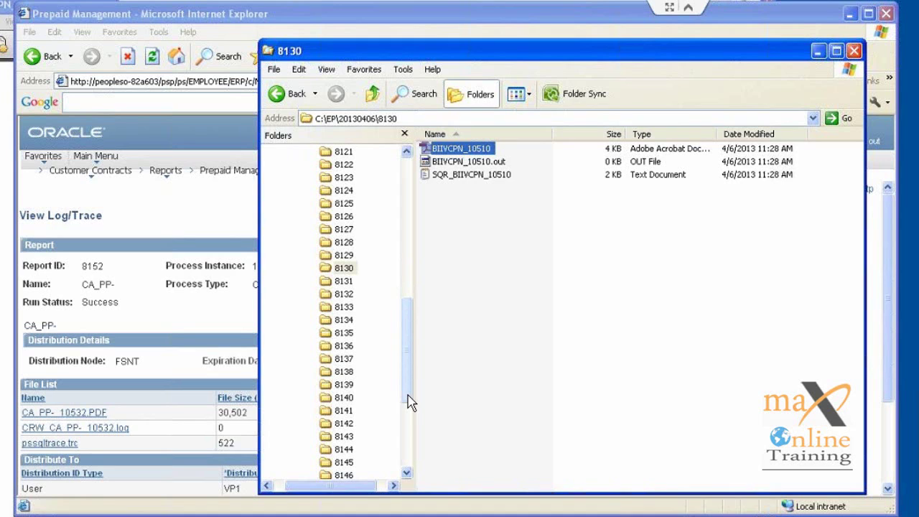
# Step: Open the CA_PP-_10532 PDF report from the EP\20130406\8152 folder
pyautogui.scroll(-3, 411, 402)
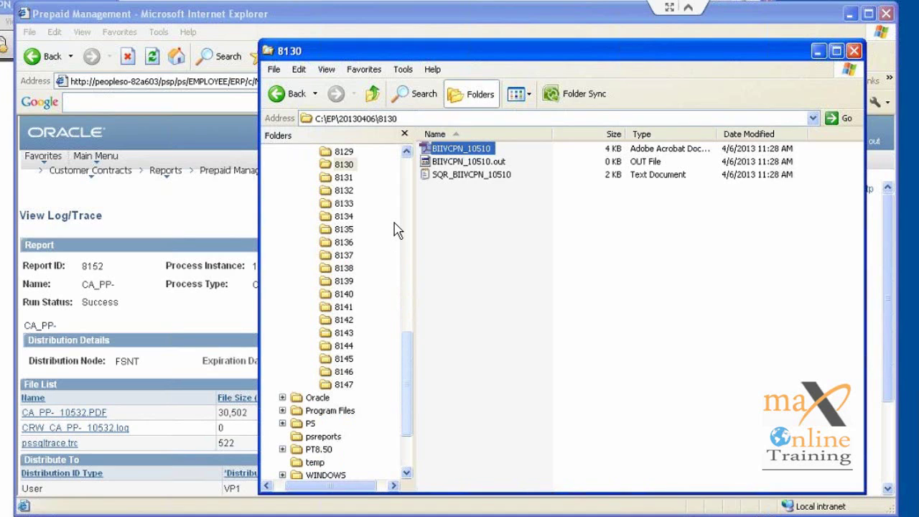
pyautogui.scroll(10, 399, 230)
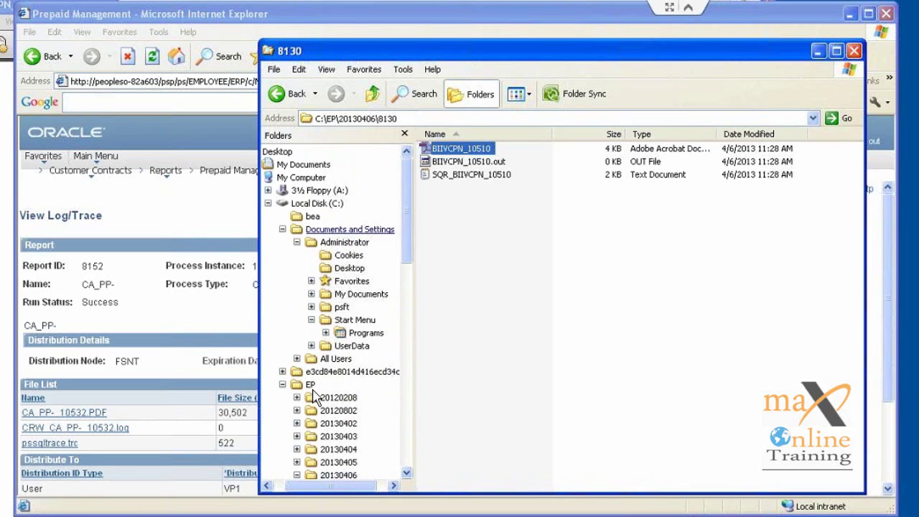
pyautogui.click(311, 387)
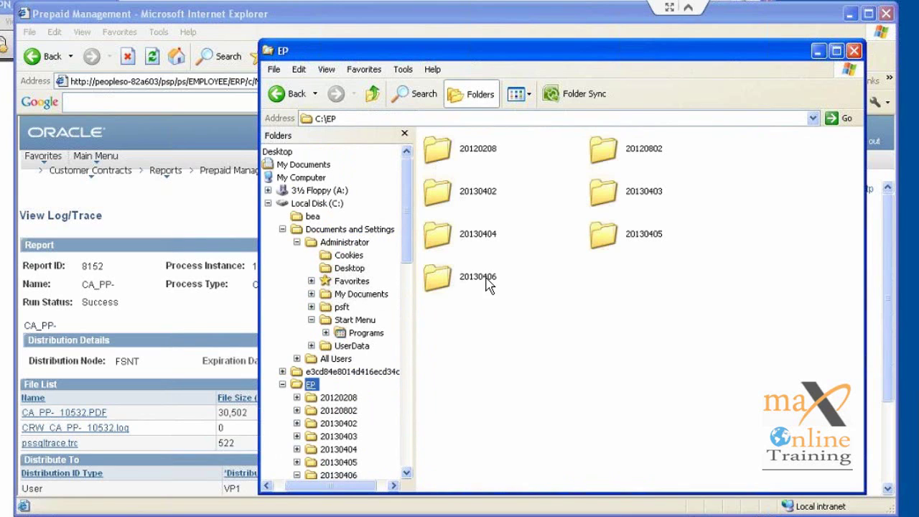
pyautogui.doubleClick(478, 277)
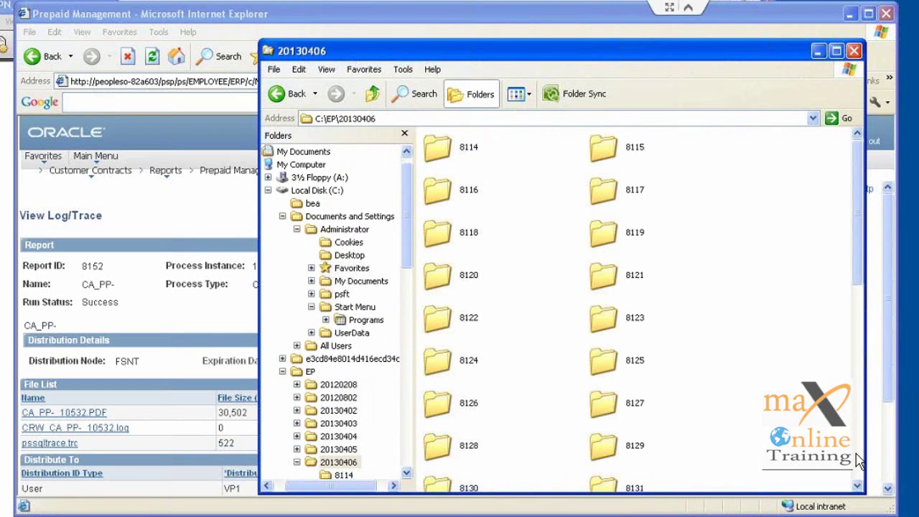
pyautogui.scroll(-6, 859, 461)
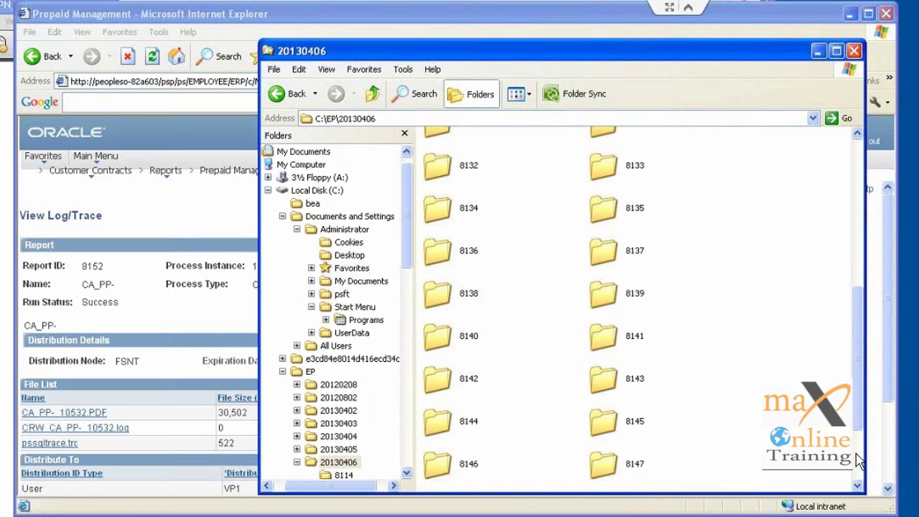
pyautogui.scroll(-3, 859, 461)
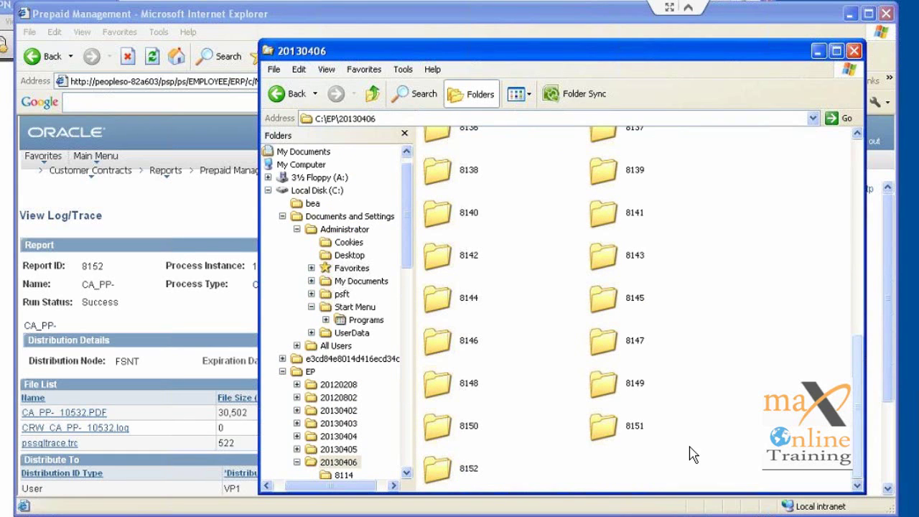
pyautogui.doubleClick(451, 474)
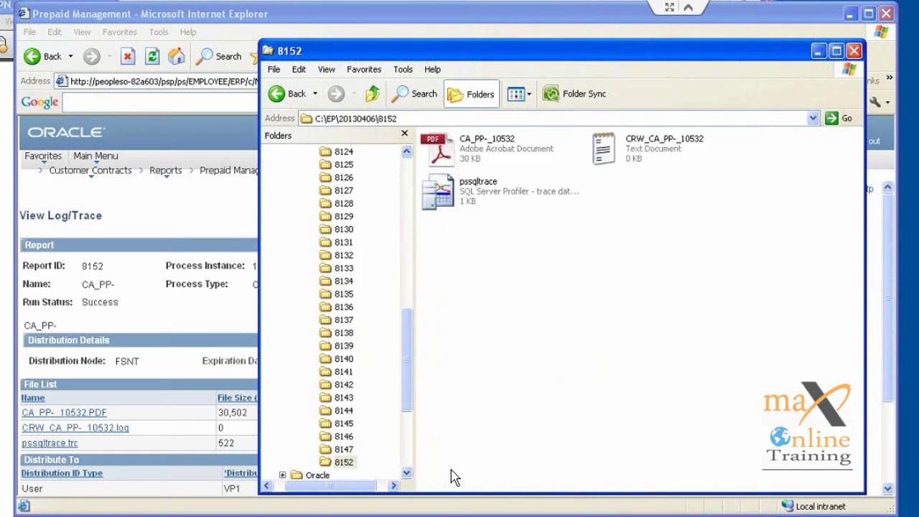
pyautogui.doubleClick(491, 158)
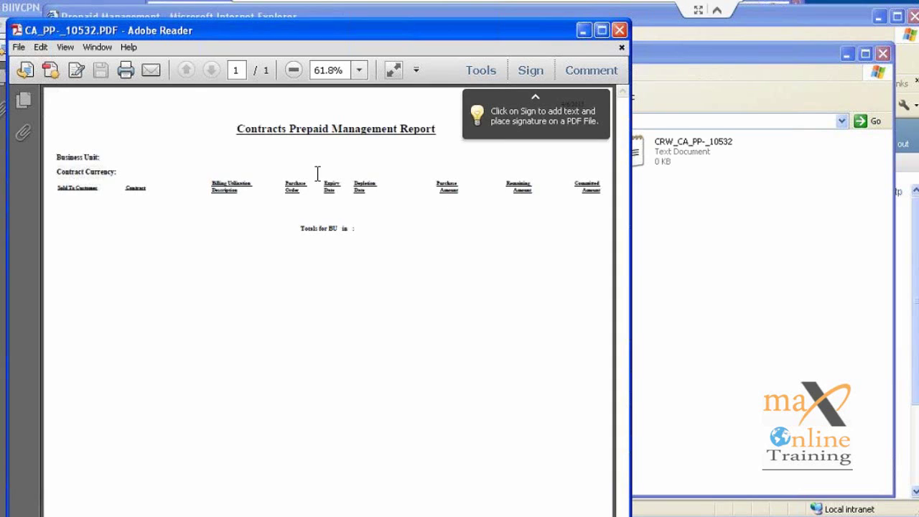
# Step: View the Contracts Prepaid Management Report at 200% zoom, maximized and scrolled right, then close it
pyautogui.click(361, 71)
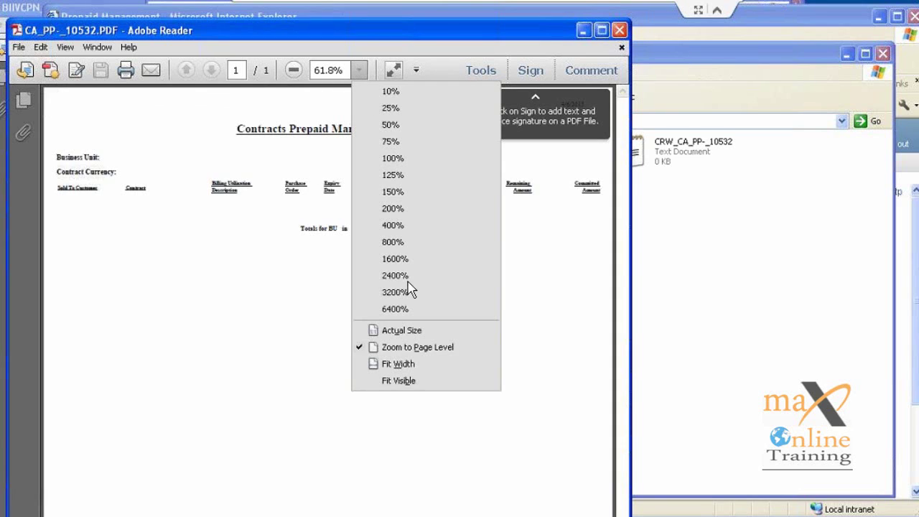
pyautogui.click(394, 209)
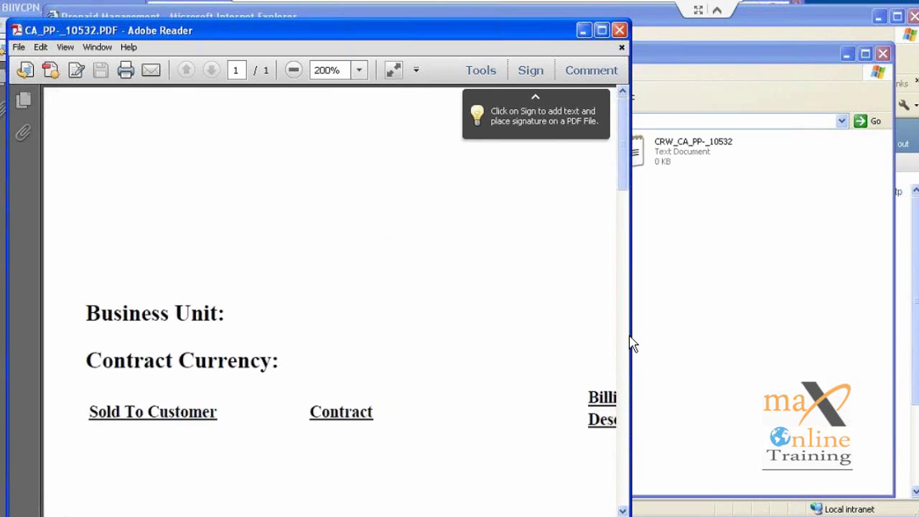
pyautogui.click(603, 31)
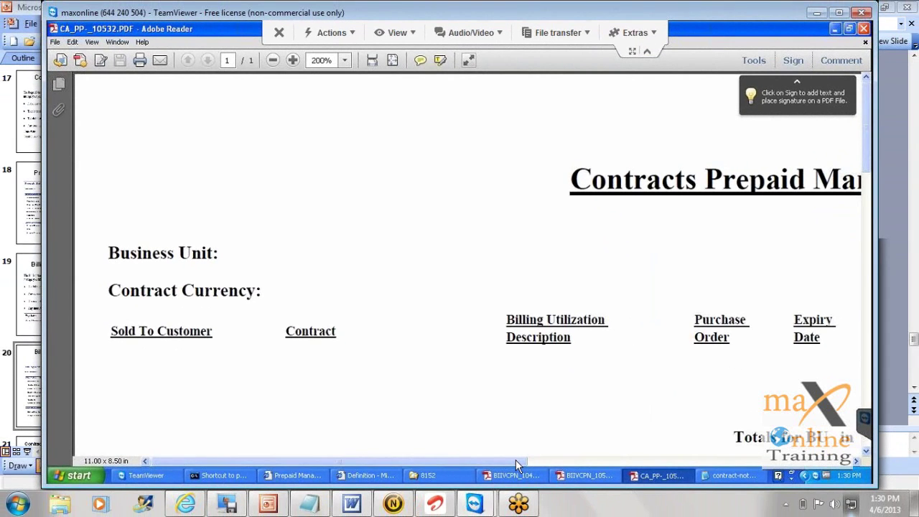
pyautogui.moveTo(516, 460); pyautogui.dragTo(525, 460)
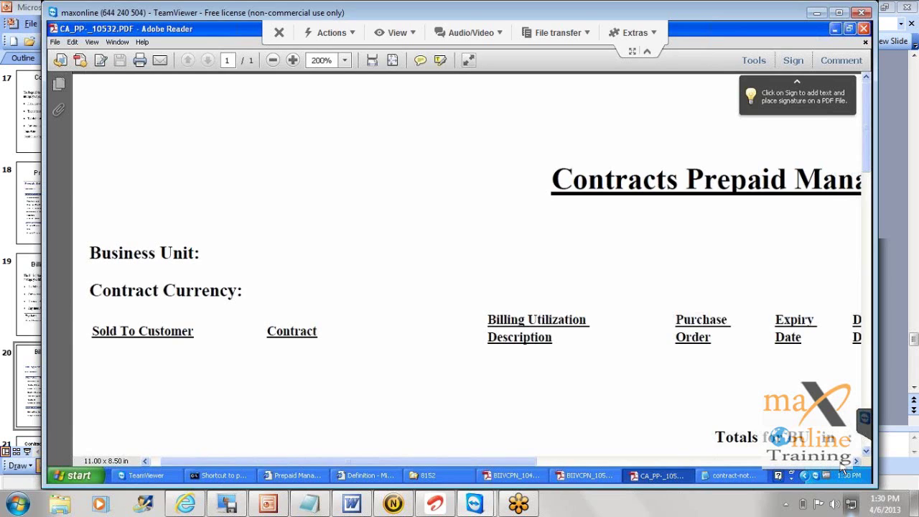
pyautogui.click(843, 463)
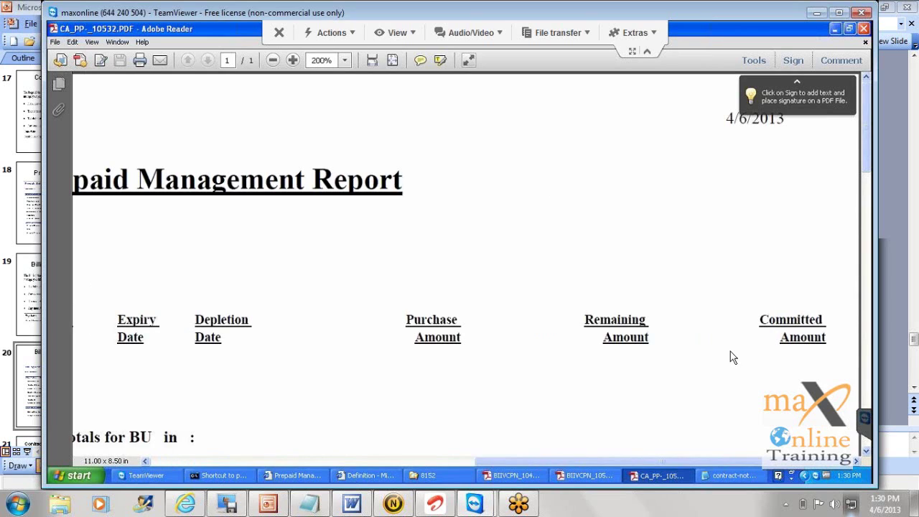
pyautogui.click(864, 29)
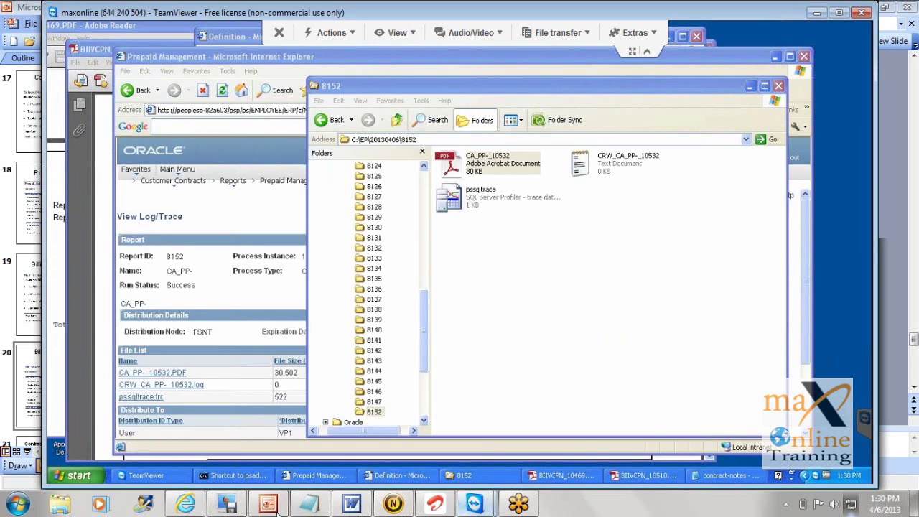
# Step: In PowerPoint, nudge the report screenshot on the slide slightly upward
pyautogui.click(267, 505)
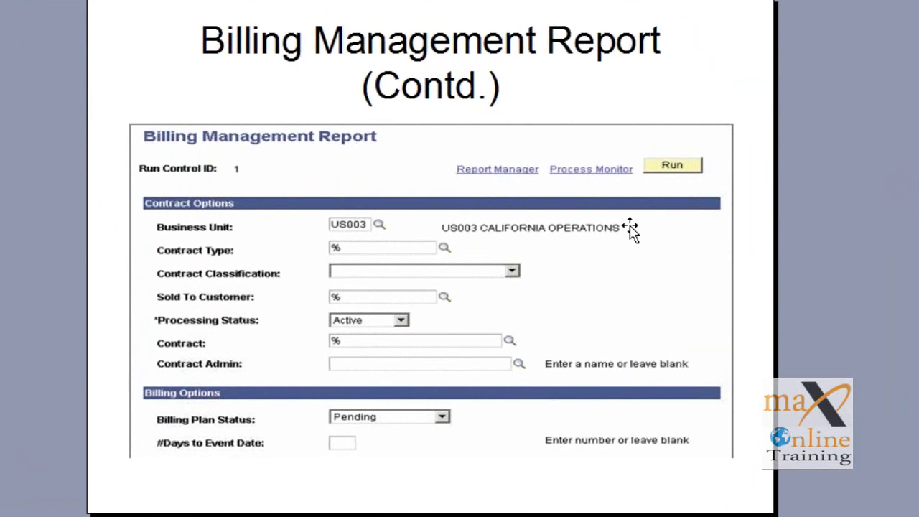
pyautogui.click(550, 261)
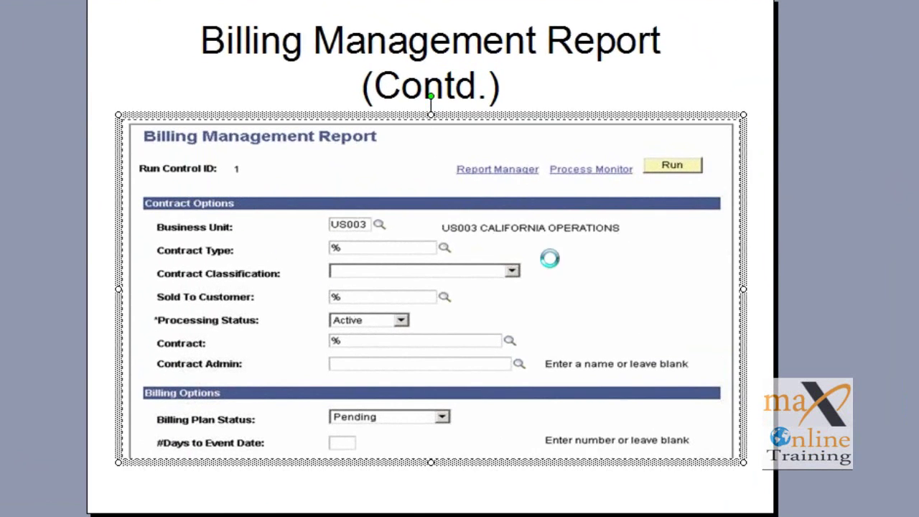
pyautogui.press('Up')
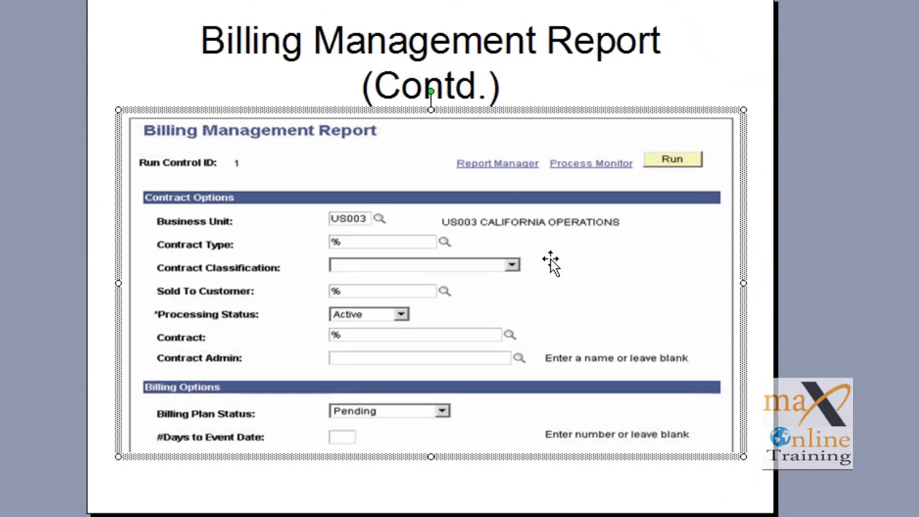
pyautogui.press('Escape')
# Step: Return to the previous overview slide, exit the slide show, and bring TeamViewer forward
pyautogui.press('pageup')
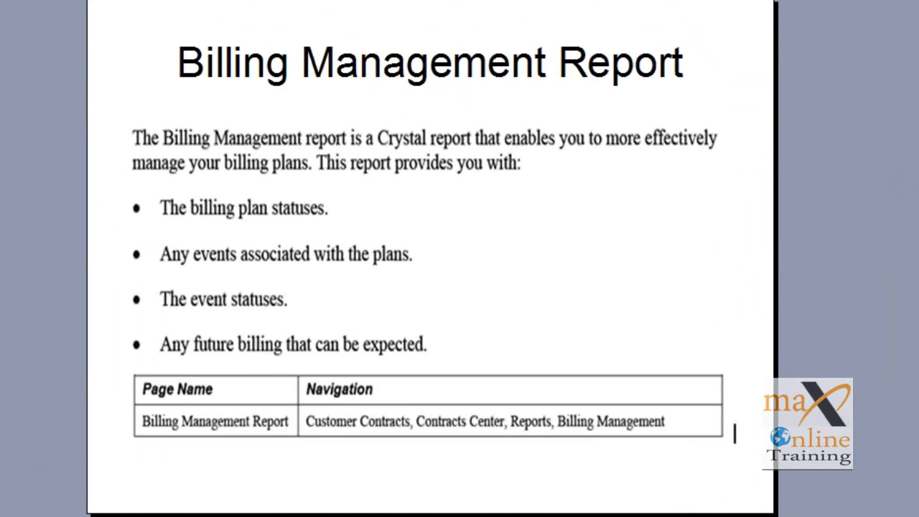
pyautogui.press('Escape')
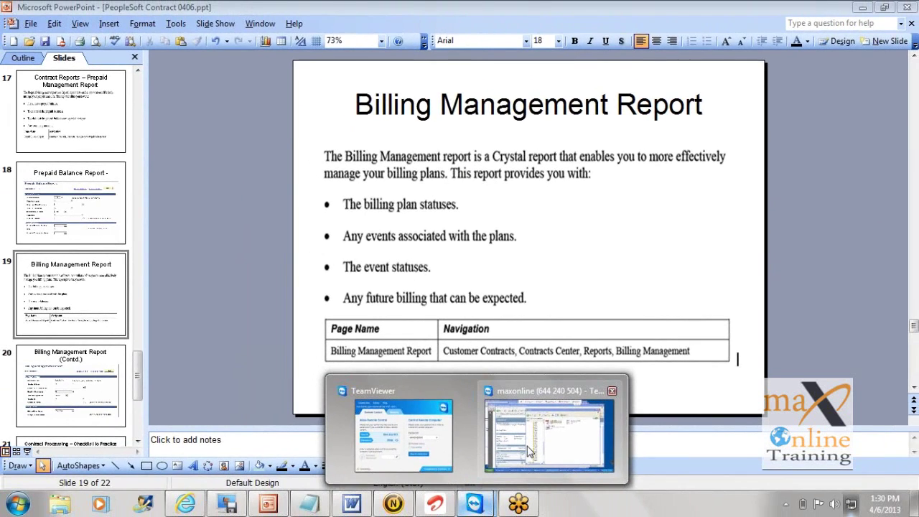
pyautogui.click(529, 451)
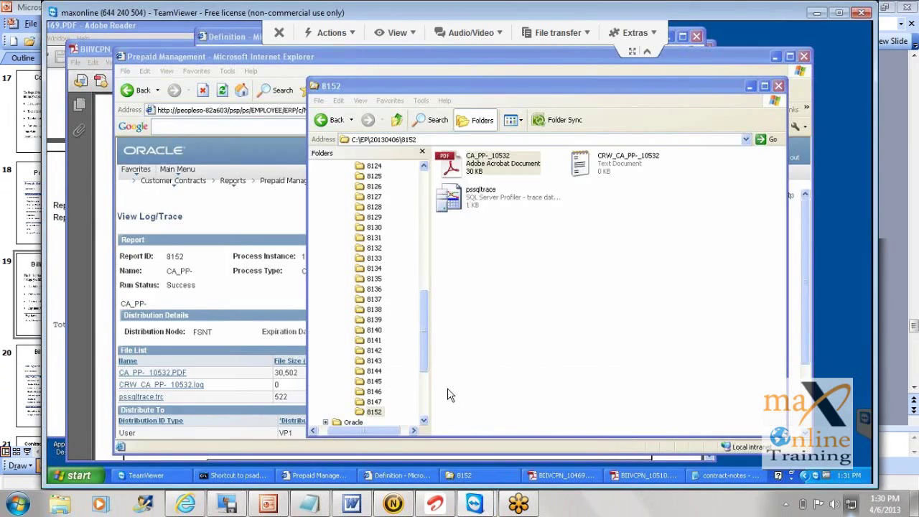
# Step: Load the ACTIVITYTEST run control on PeopleSoft's Billing Management Report page
pyautogui.click(230, 187)
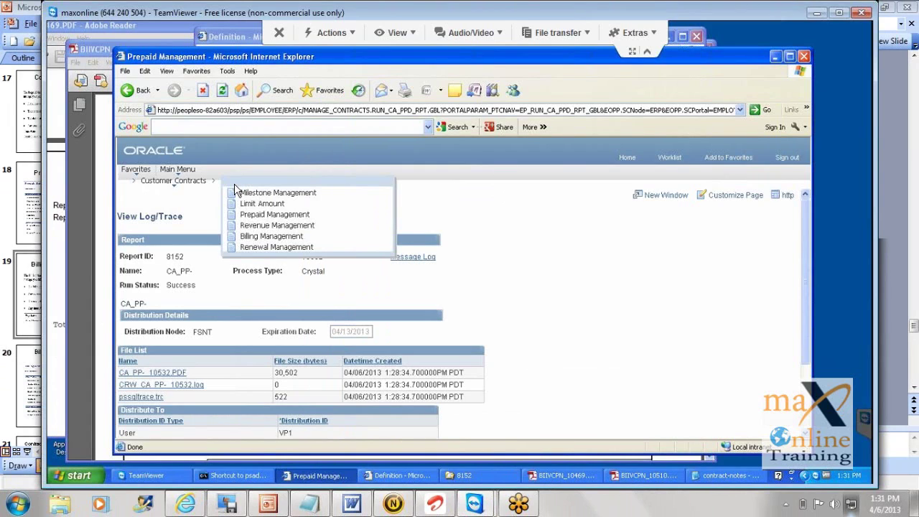
pyautogui.click(270, 237)
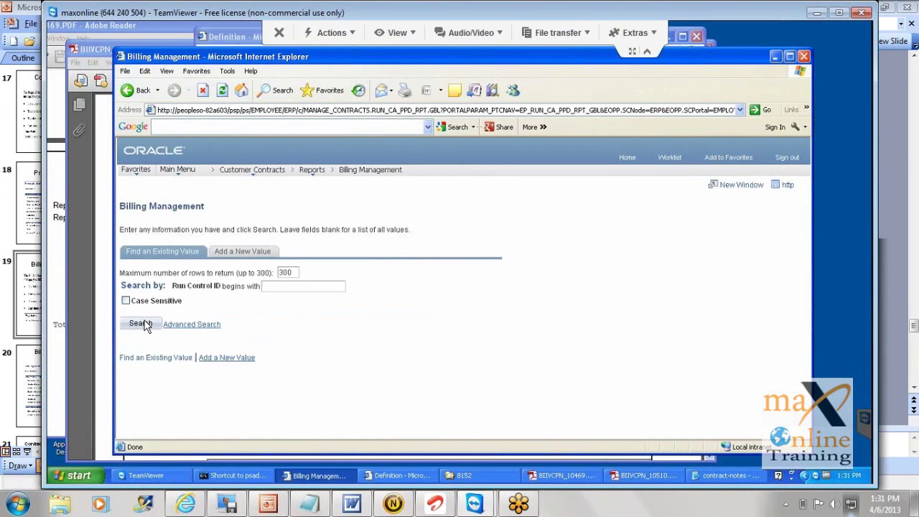
pyautogui.click(146, 324)
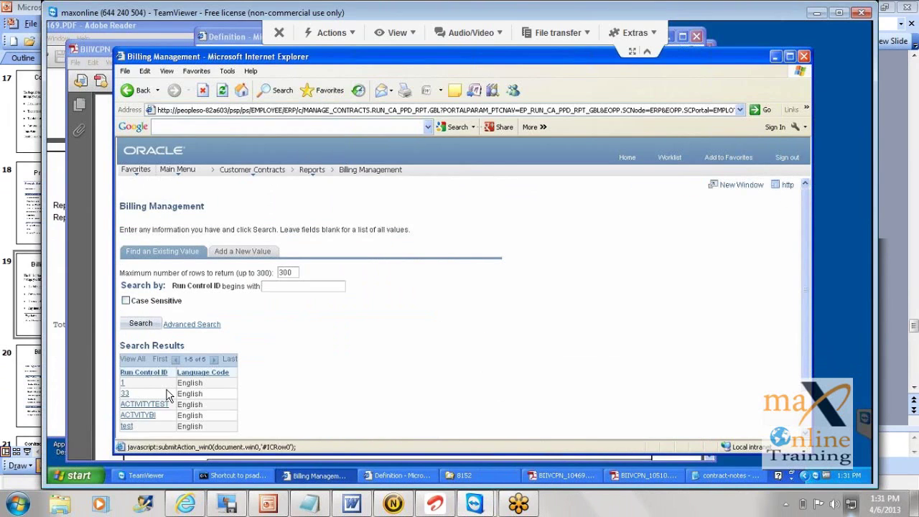
pyautogui.click(161, 408)
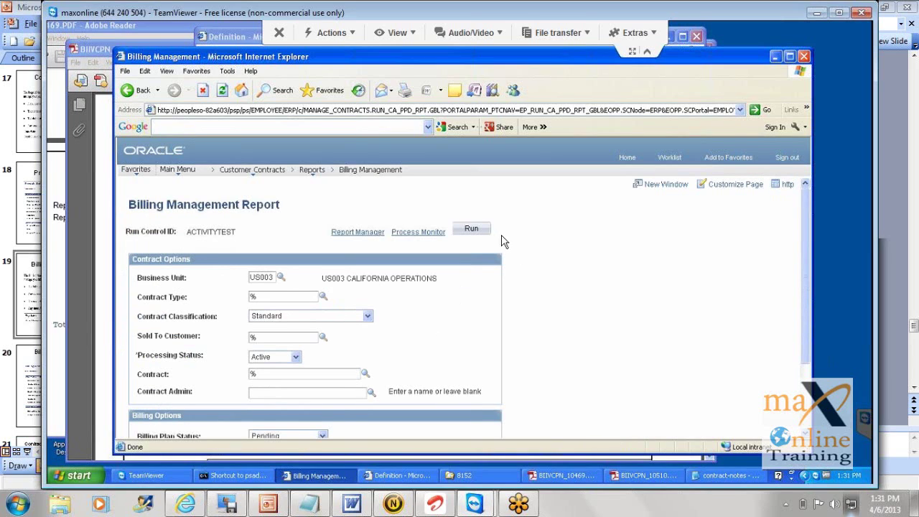
# Step: Start a report run, cancel the scheduler request, and set Billing Plan Status to %
pyautogui.click(478, 229)
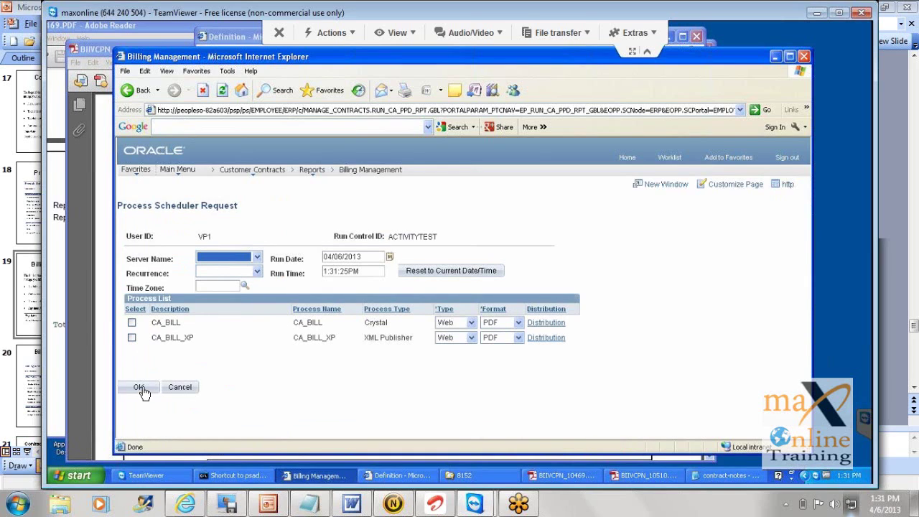
pyautogui.click(181, 387)
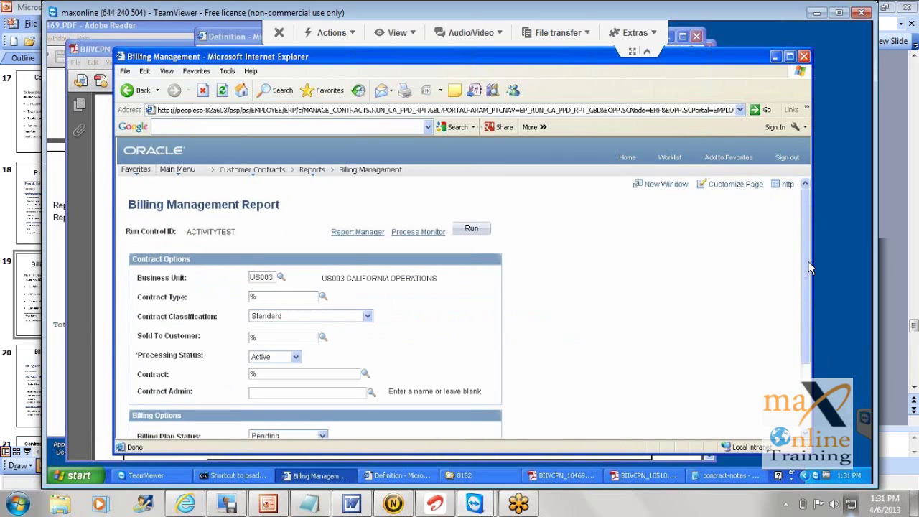
pyautogui.scroll(-1, 810, 294)
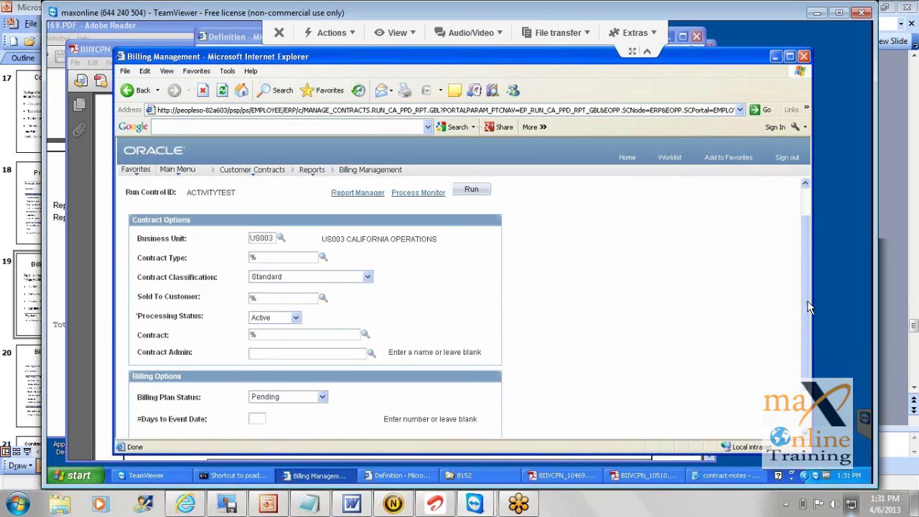
pyautogui.scroll(-1, 636, 317)
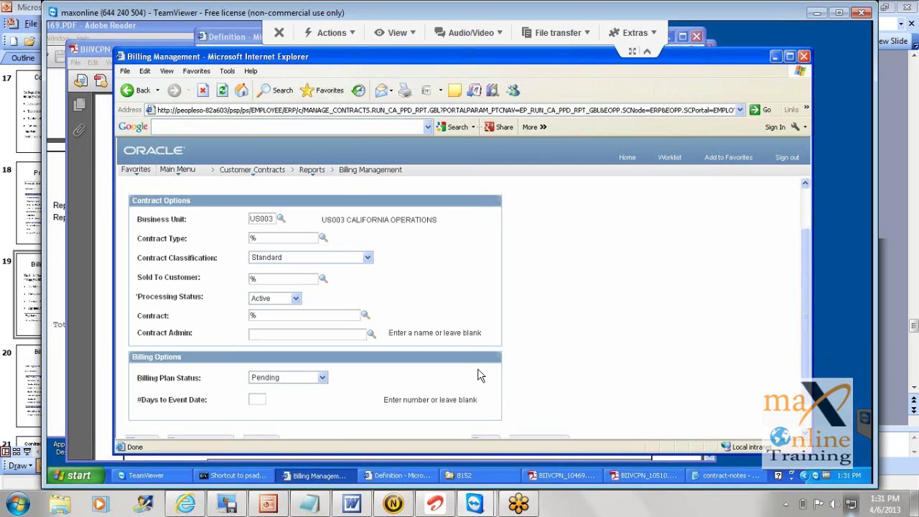
pyautogui.click(322, 378)
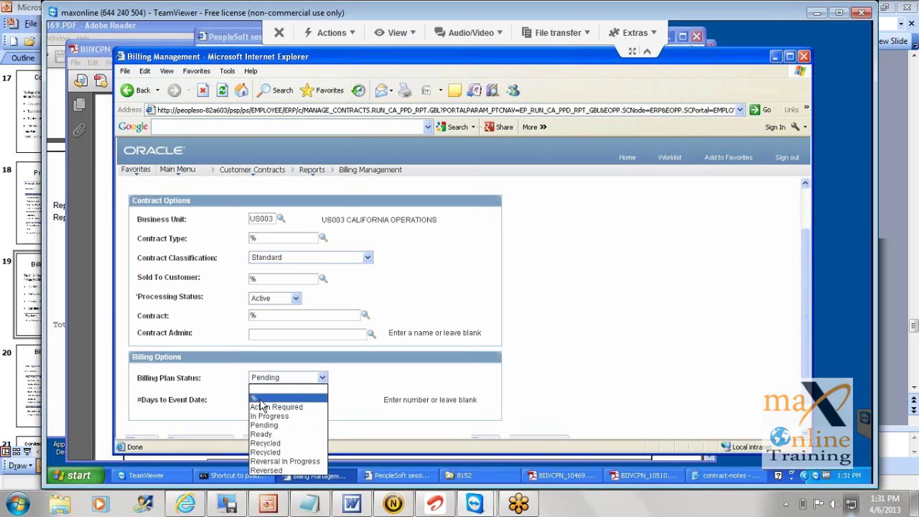
pyautogui.click(260, 399)
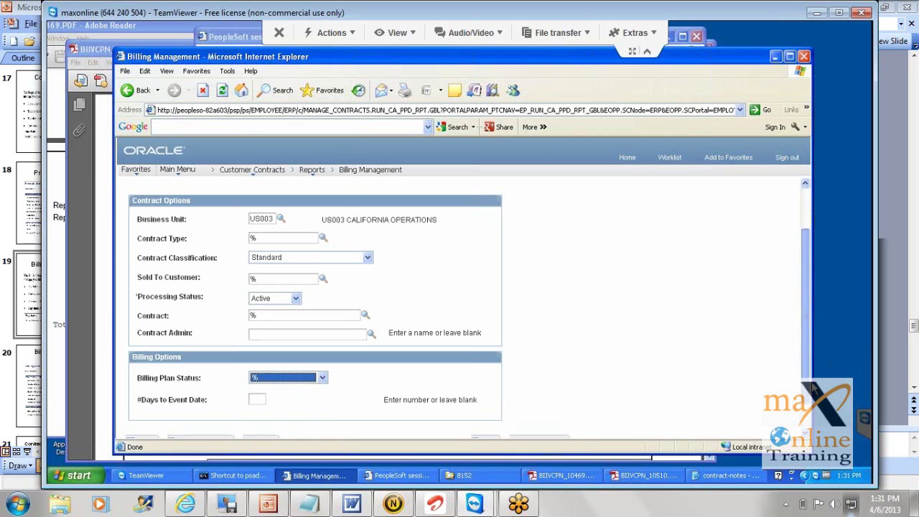
# Step: Change the Billing Plan Status to Ready and return to the top of the page
pyautogui.scroll(-1, 788, 382)
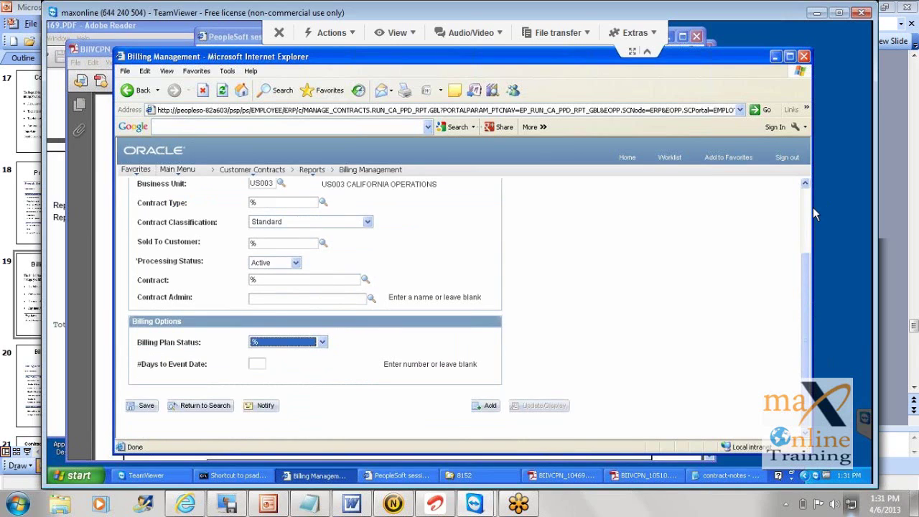
pyautogui.click(321, 343)
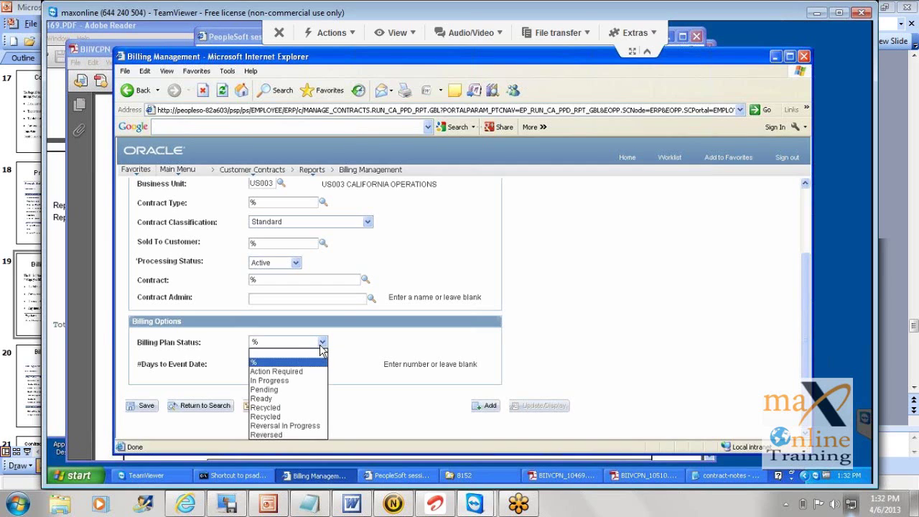
pyautogui.click(268, 399)
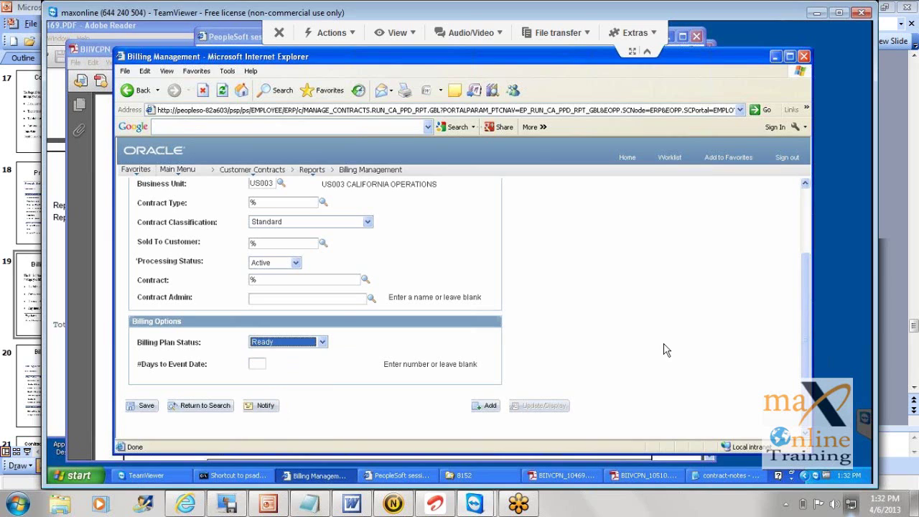
pyautogui.click(806, 264)
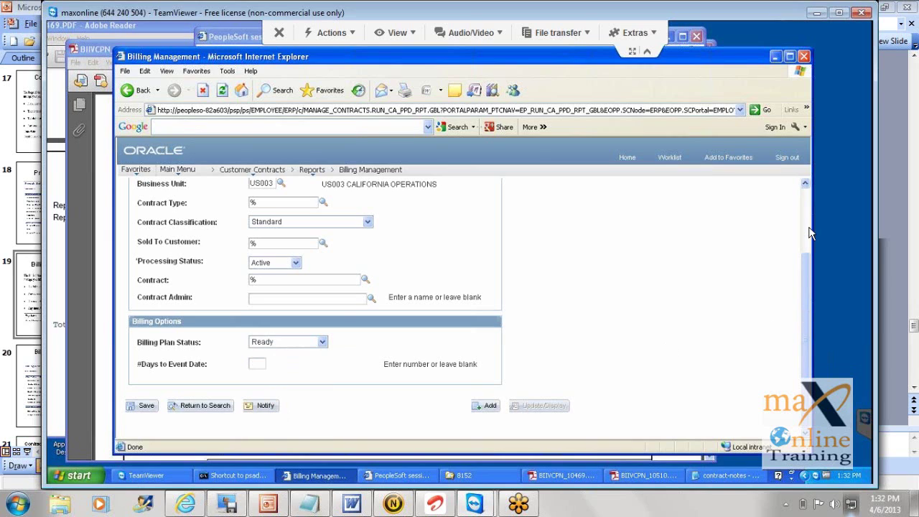
pyautogui.scroll(2, 809, 224)
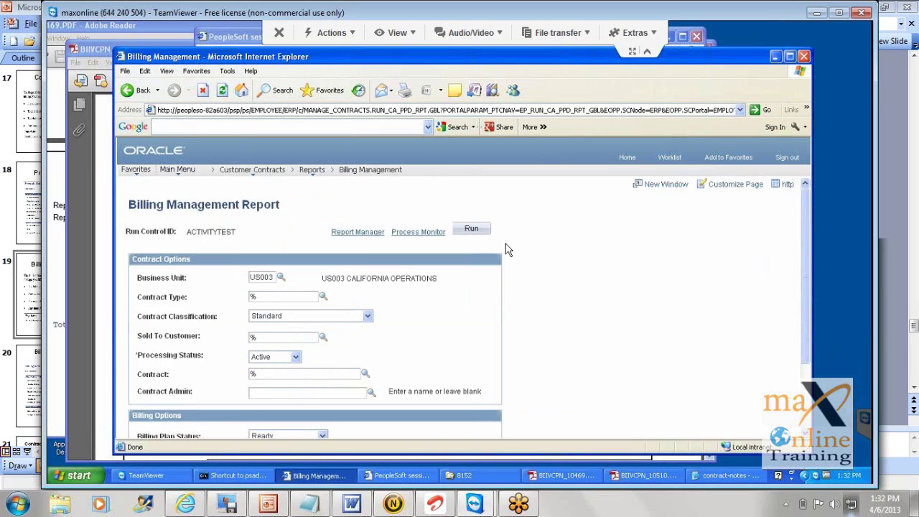
# Step: Run the report, follow the expired-session link to the sign-in page, and close the expired window
pyautogui.click(475, 229)
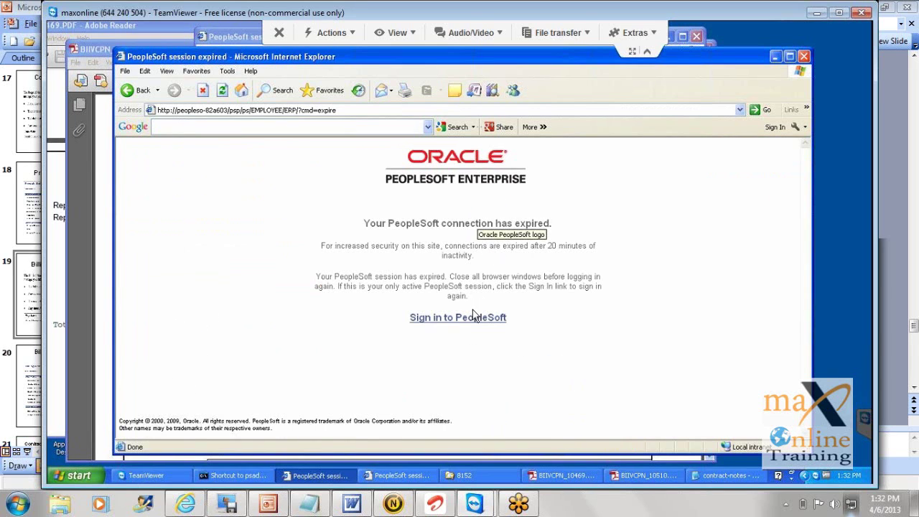
pyautogui.click(469, 322)
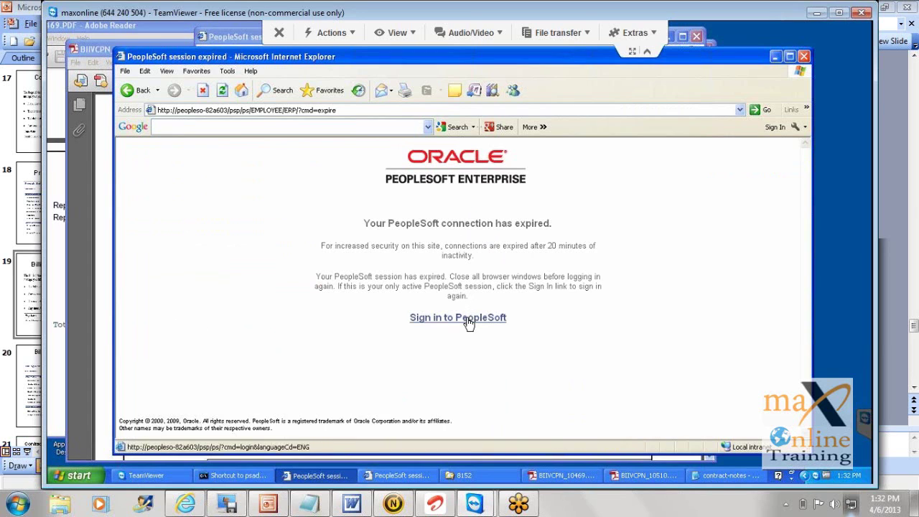
pyautogui.click(399, 476)
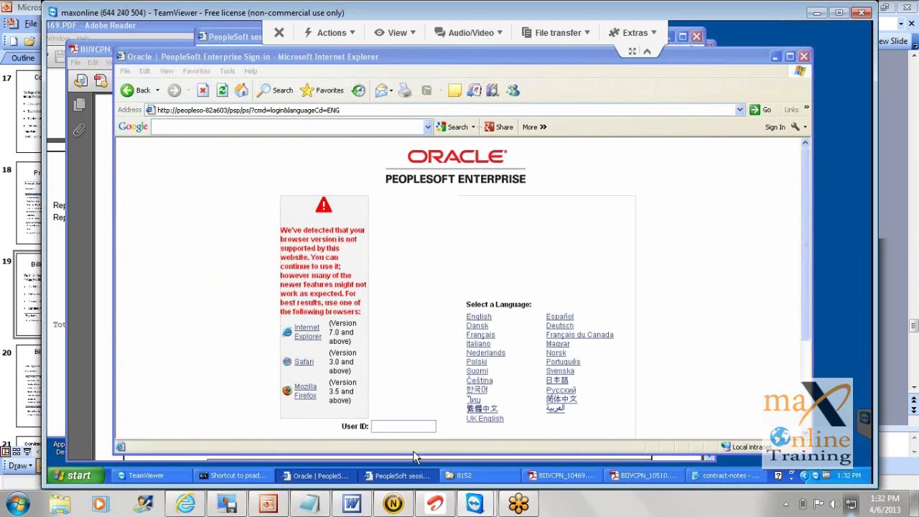
pyautogui.click(698, 36)
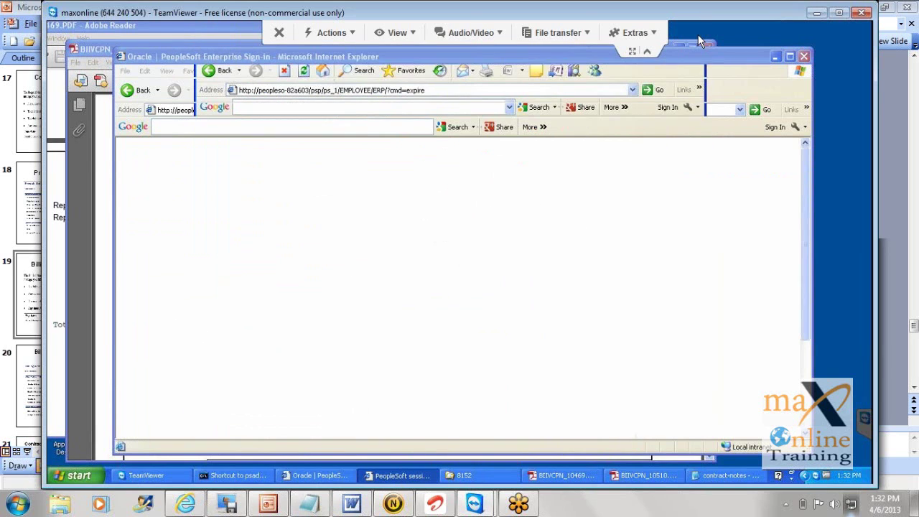
# Step: Enter the user ID on the sign-in page and move to the password field
pyautogui.click(391, 427)
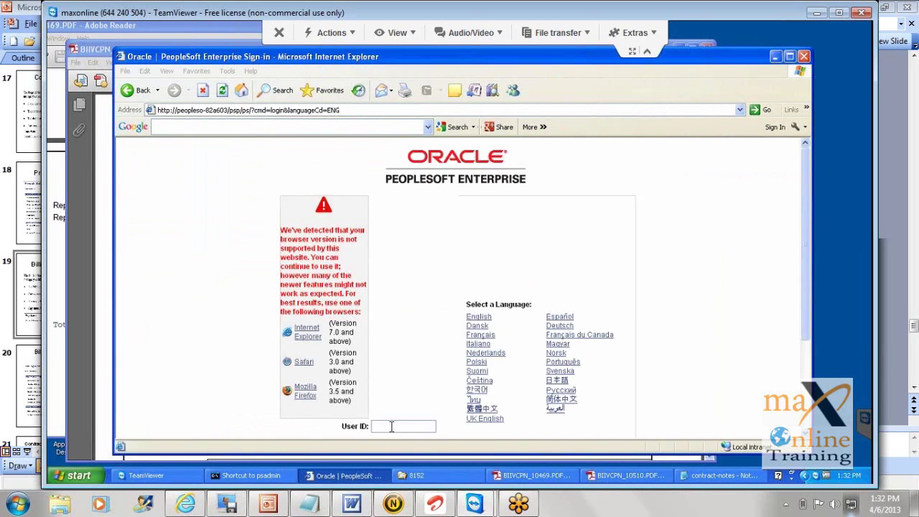
pyautogui.write('Vps')
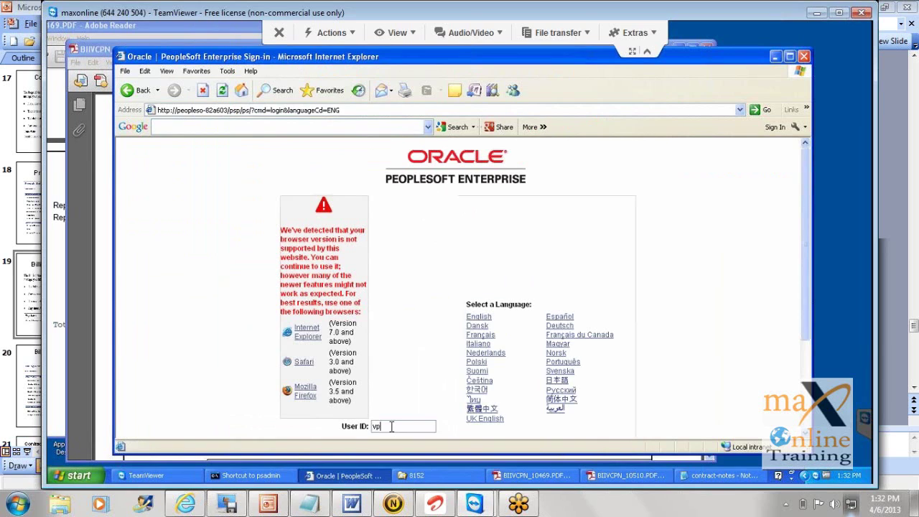
pyautogui.press('BackSpace')
pyautogui.press('BackSpace')
pyautogui.press('BackSpace')
pyautogui.write('VP1')
pyautogui.press('Tab')
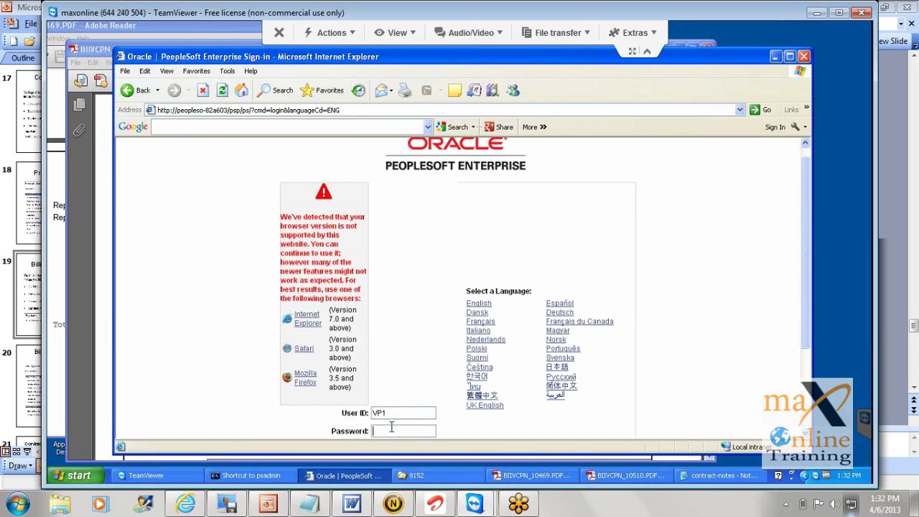
pyautogui.write('VP1')
# Step: Sign in and go from the Main Menu to Customer Contracts
pyautogui.press('Return')
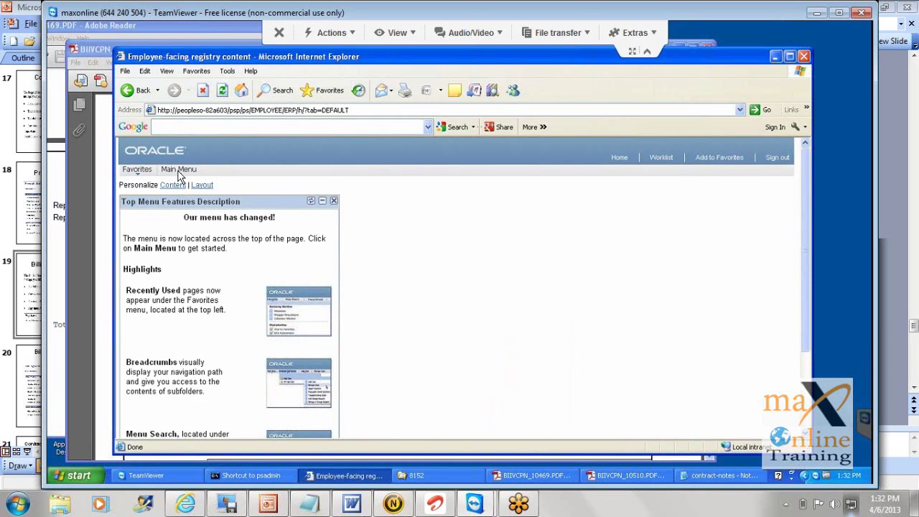
pyautogui.click(179, 173)
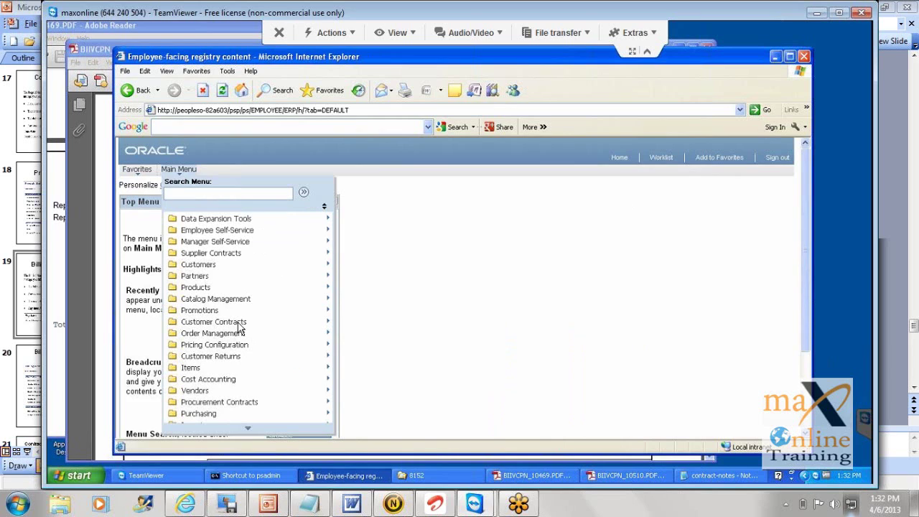
pyautogui.moveTo(240, 327)
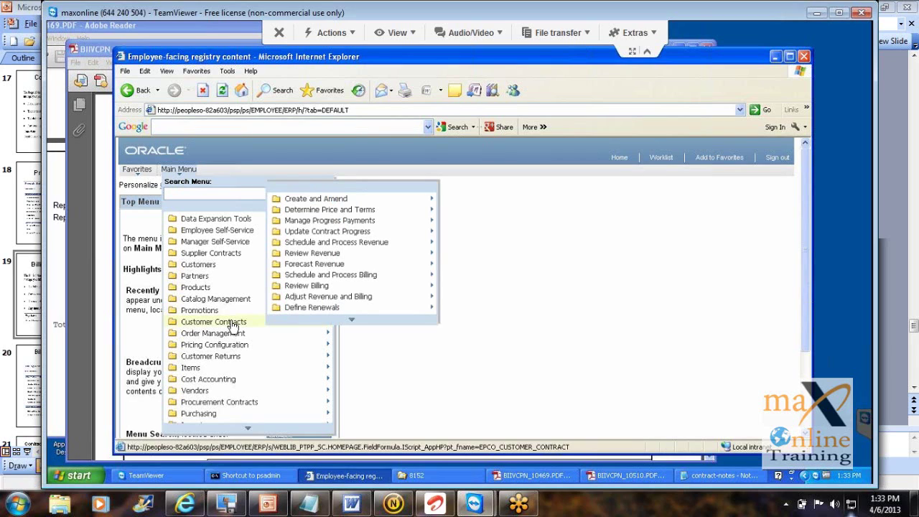
pyautogui.click(233, 325)
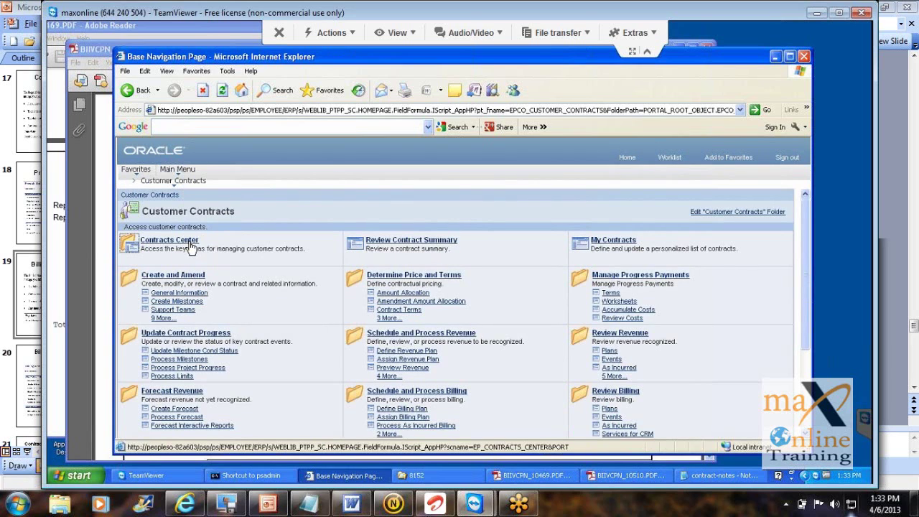
# Step: Navigate Contracts Center > Reports > Billing Management
pyautogui.click(190, 246)
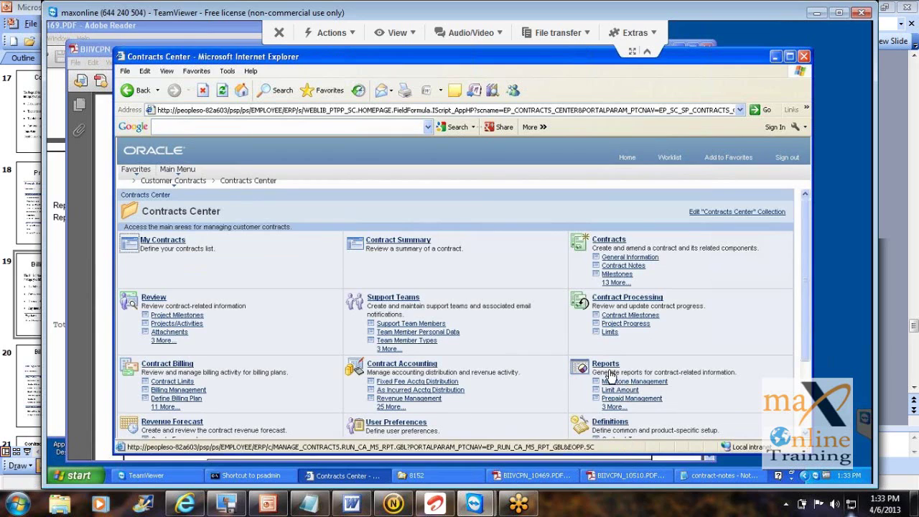
pyautogui.click(607, 364)
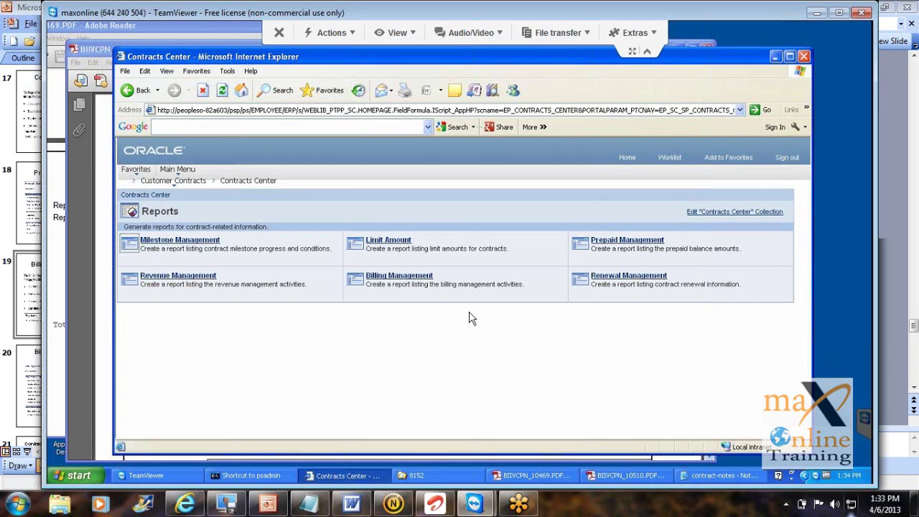
pyautogui.click(414, 280)
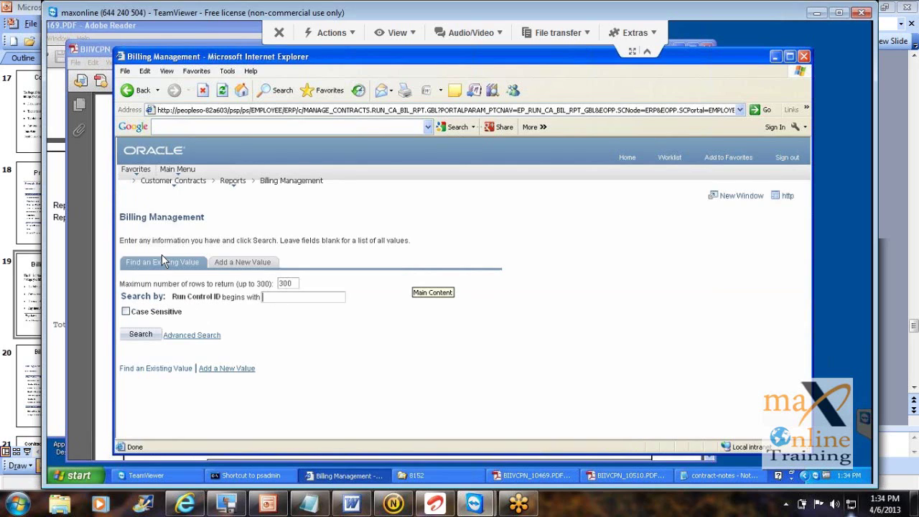
# Step: Load the ACTIVITYTEST run control and switch Billing Plan Status from Pending to Ready
pyautogui.click(141, 335)
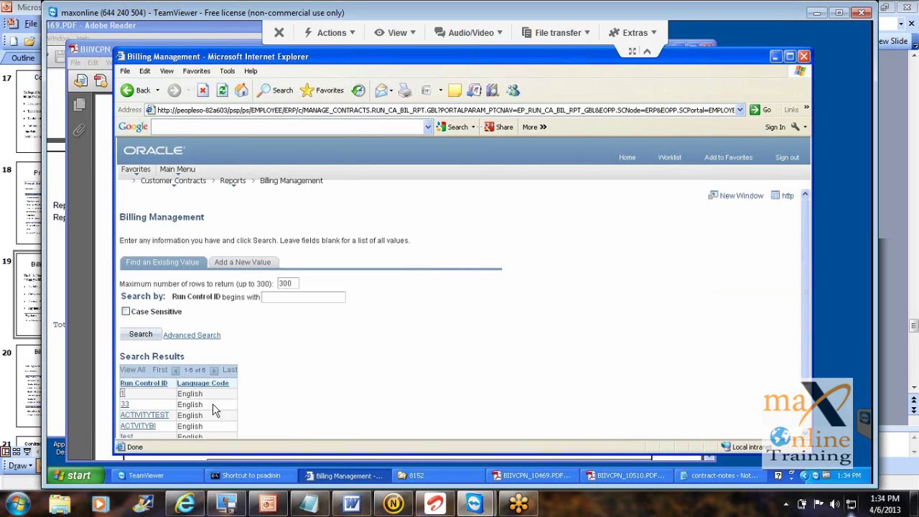
pyautogui.click(156, 416)
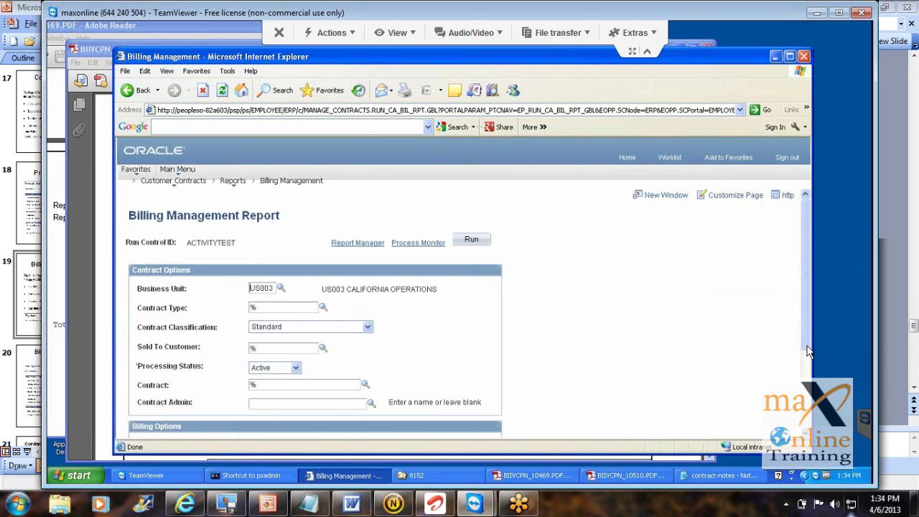
pyautogui.scroll(-1, 810, 368)
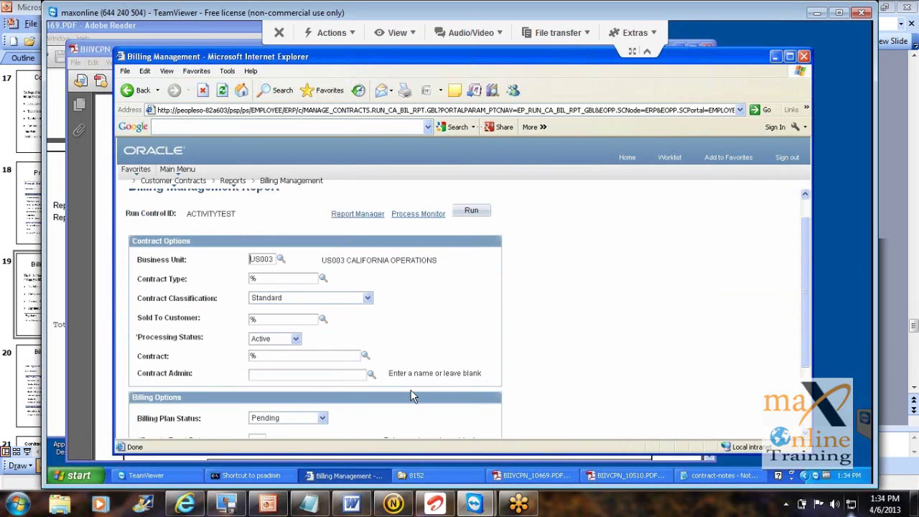
pyautogui.click(323, 418)
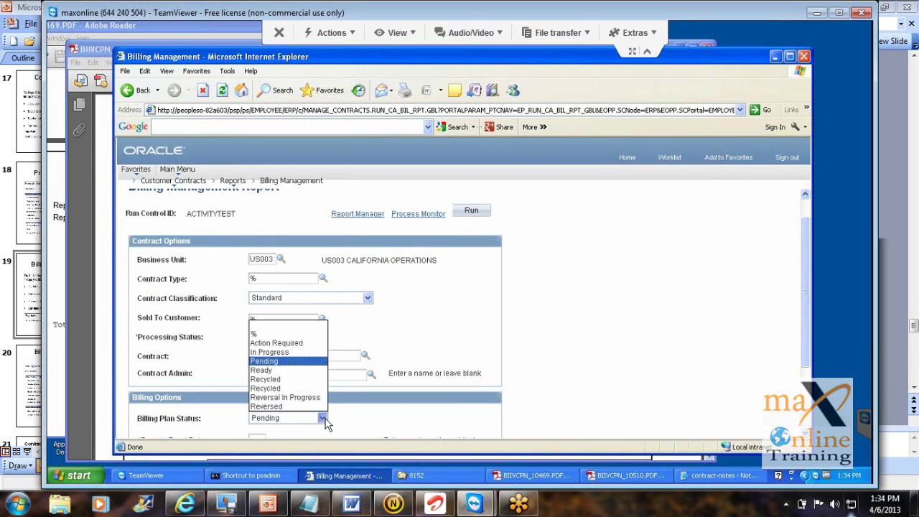
pyautogui.click(282, 370)
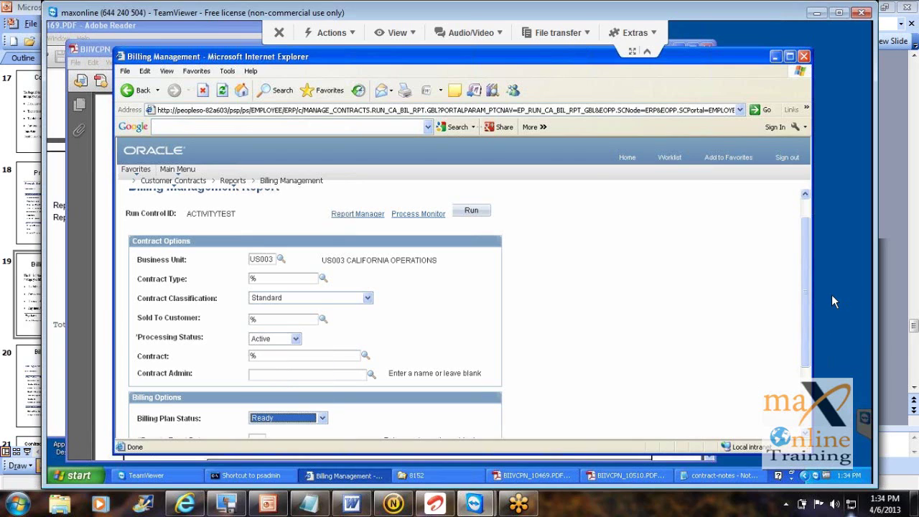
pyautogui.moveTo(806, 294); pyautogui.dragTo(814, 388)
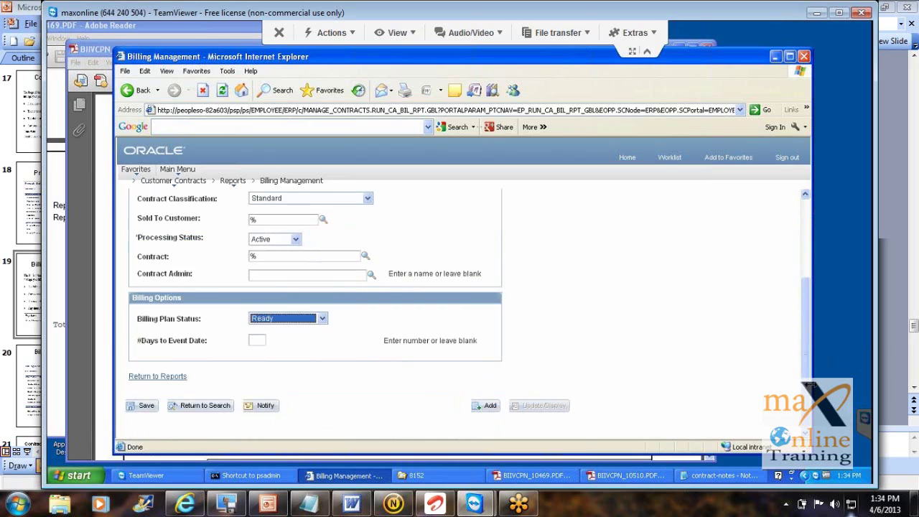
pyautogui.click(806, 215)
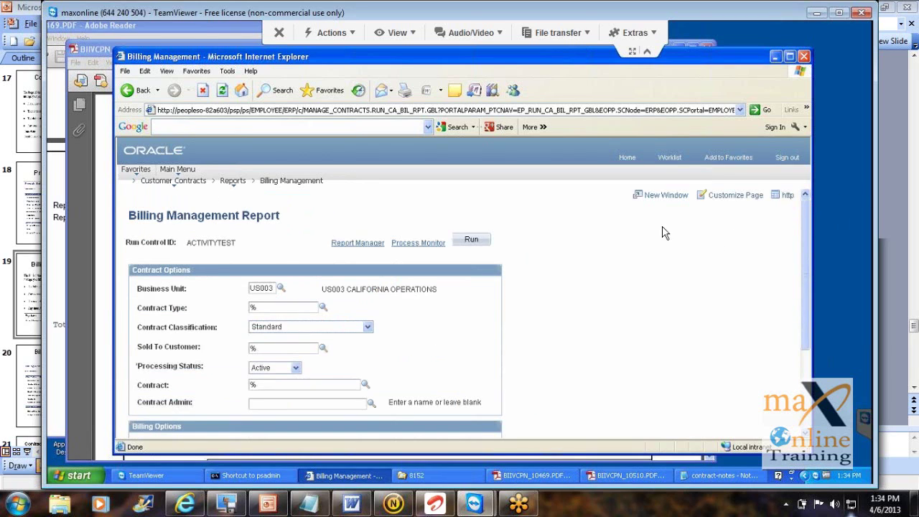
# Step: Run the report with only CA_BILL (Web, PDF) selected, then check instance 10533 in Process Monitor
pyautogui.click(464, 244)
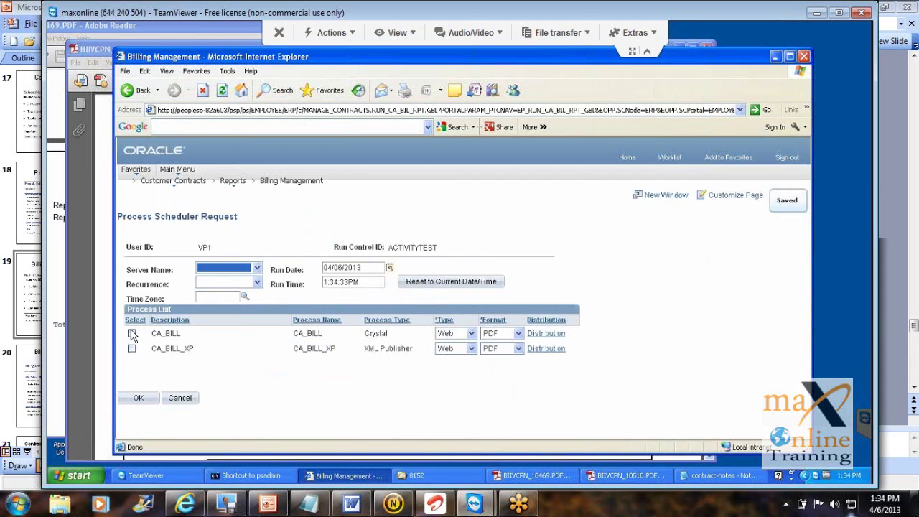
pyautogui.click(133, 335)
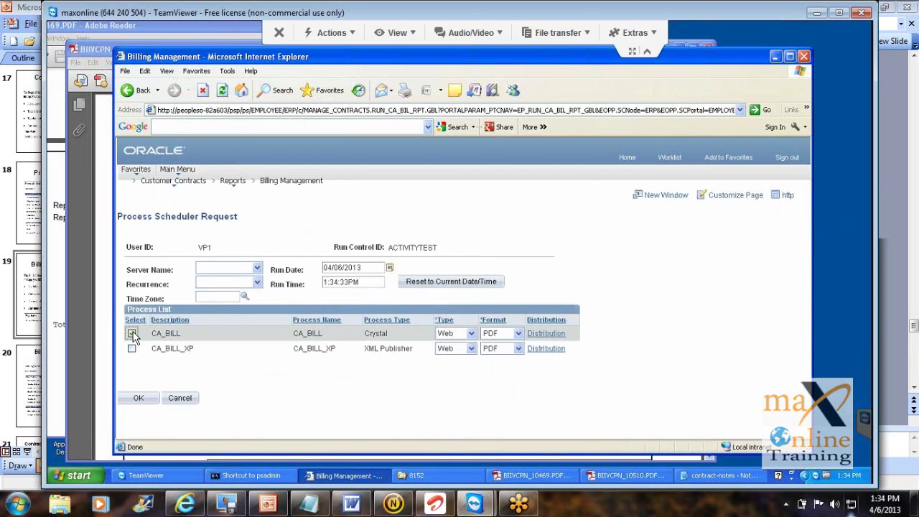
pyautogui.click(139, 399)
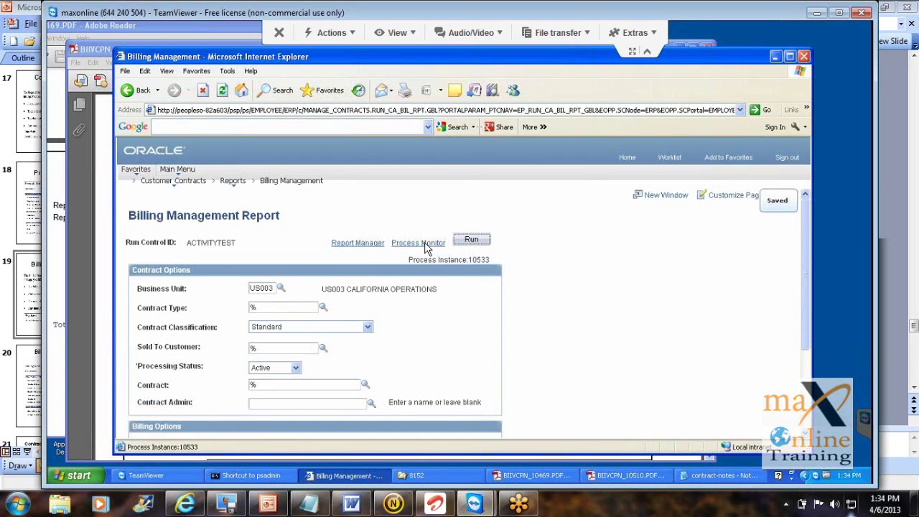
pyautogui.click(424, 244)
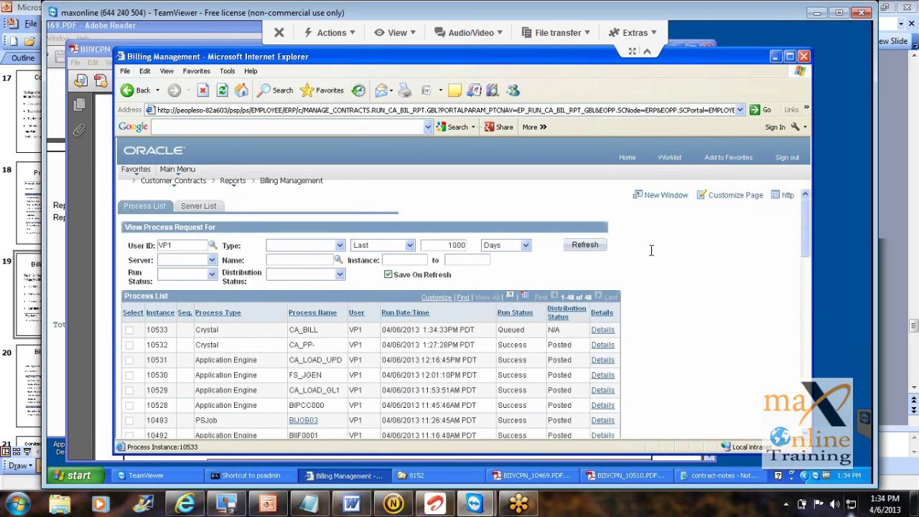
# Step: Refresh the Process Monitor until CA_BILL instance 10533 shows Success and Posted
pyautogui.click(586, 246)
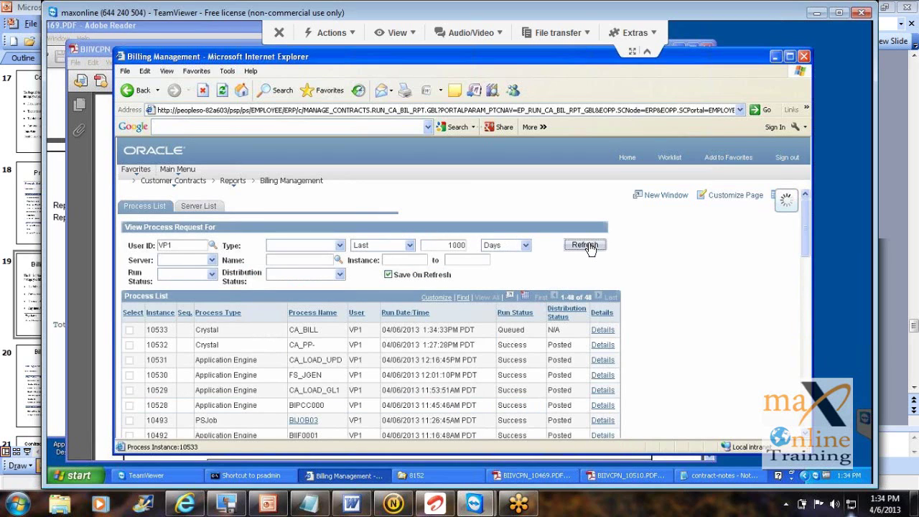
pyautogui.click(586, 245)
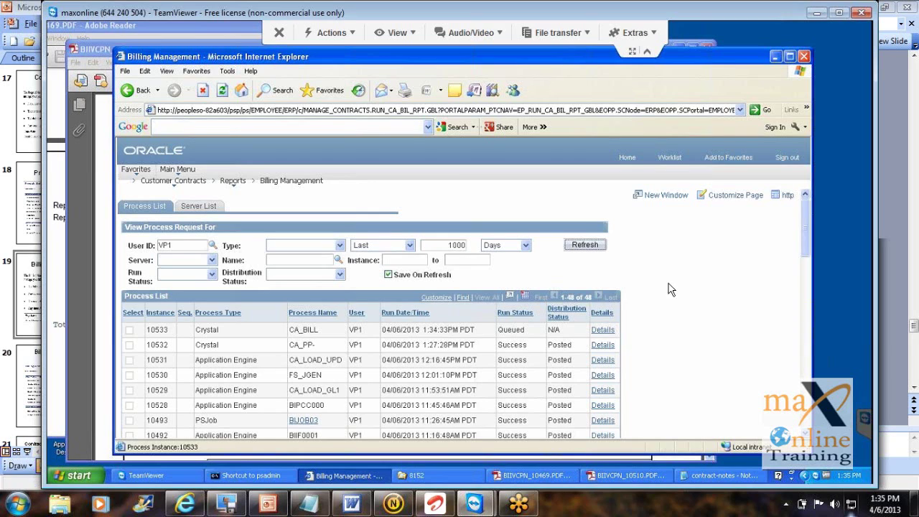
pyautogui.click(585, 246)
pyautogui.click(587, 250)
pyautogui.click(586, 248)
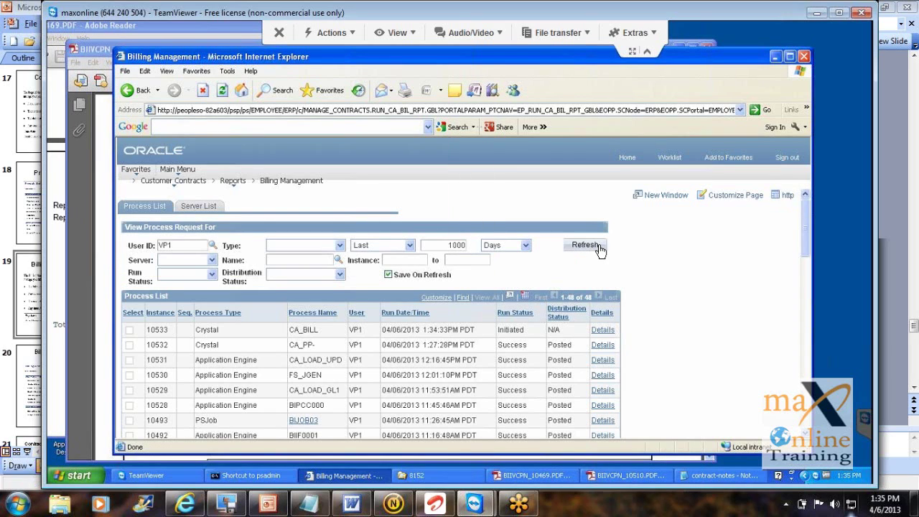
pyautogui.click(594, 249)
# Step: List request 10533's log and output files, including CA_BILL_10533.PDF, then switch to the 8152 folder window
pyautogui.click(601, 333)
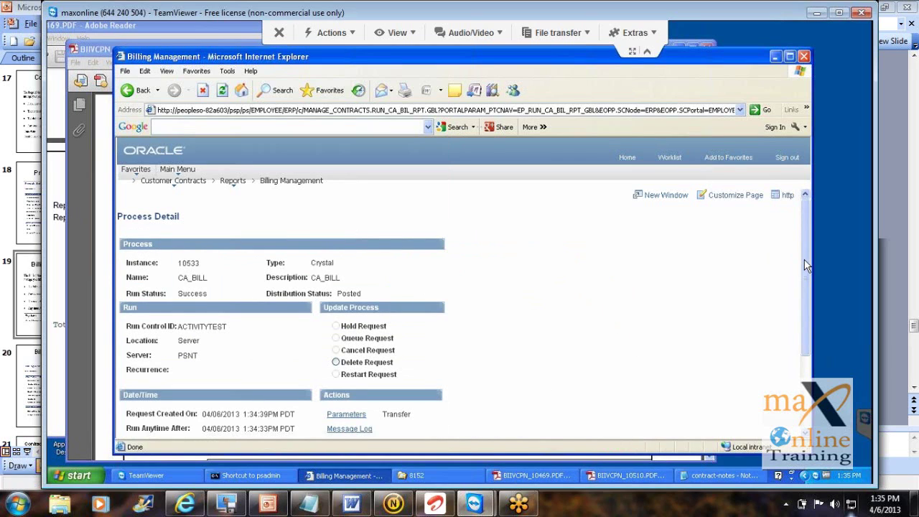
pyautogui.scroll(-2, 668, 280)
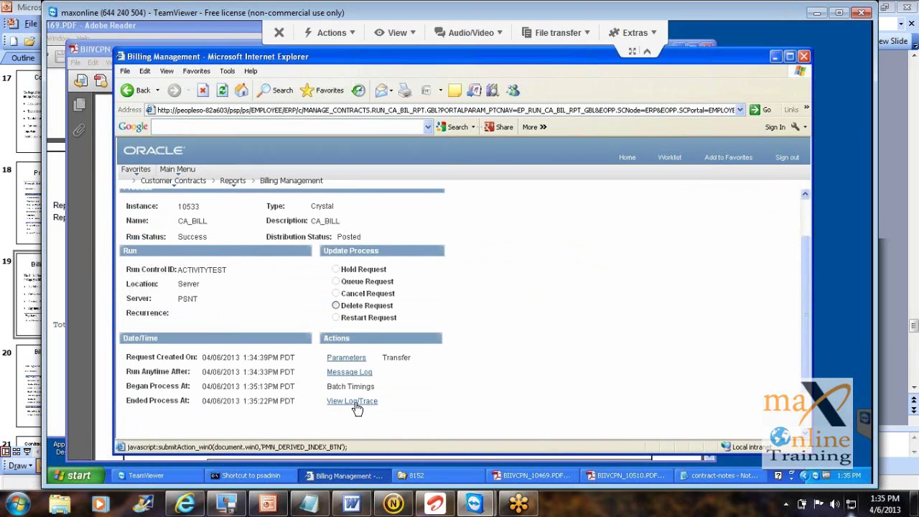
pyautogui.click(353, 401)
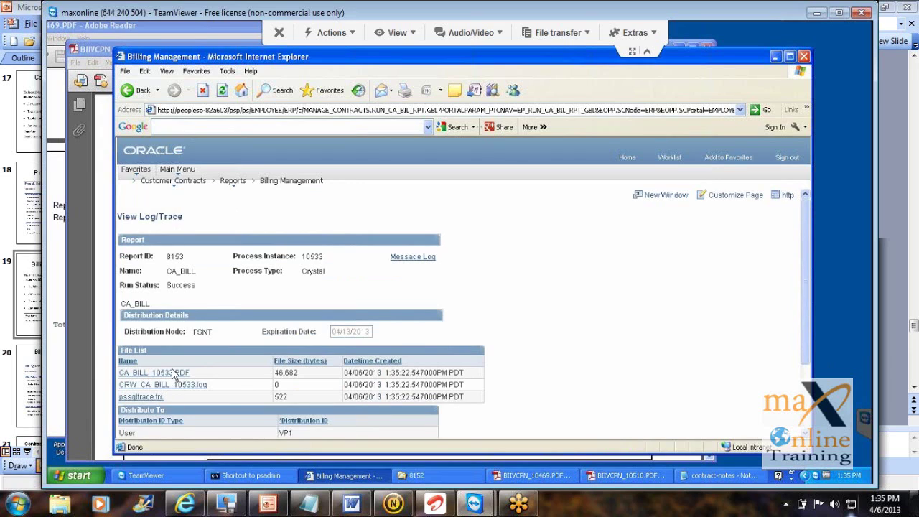
pyautogui.click(448, 474)
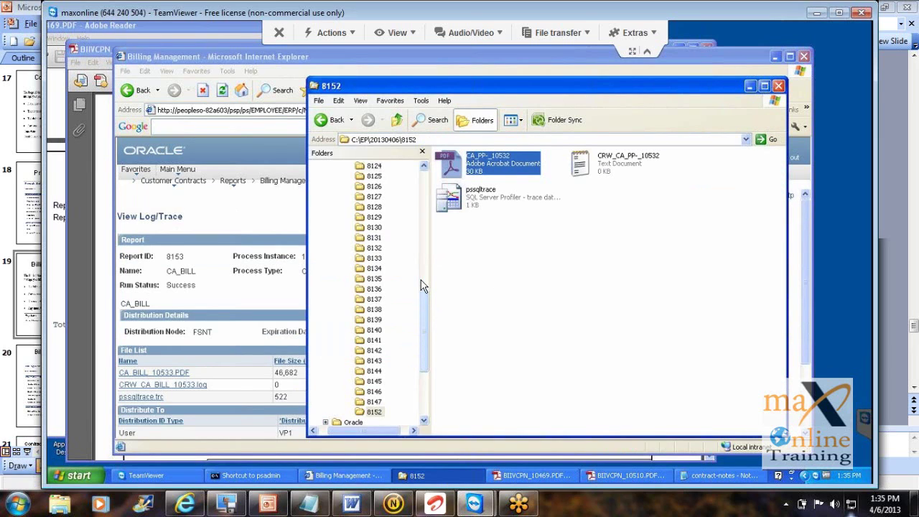
# Step: Browse to C:\EP\20130406\8153 and open CA_BILL_10533.PDF in Adobe Reader
pyautogui.click(422, 286)
pyautogui.click(371, 239)
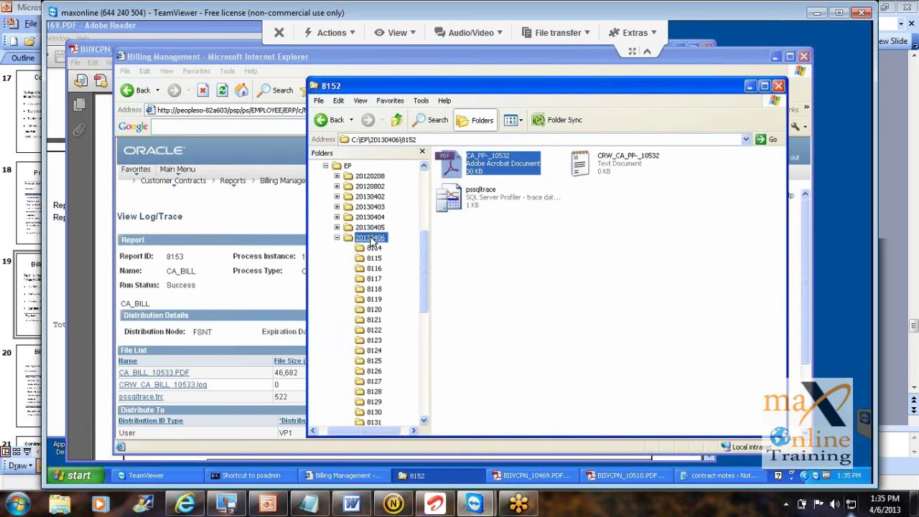
pyautogui.click(783, 408)
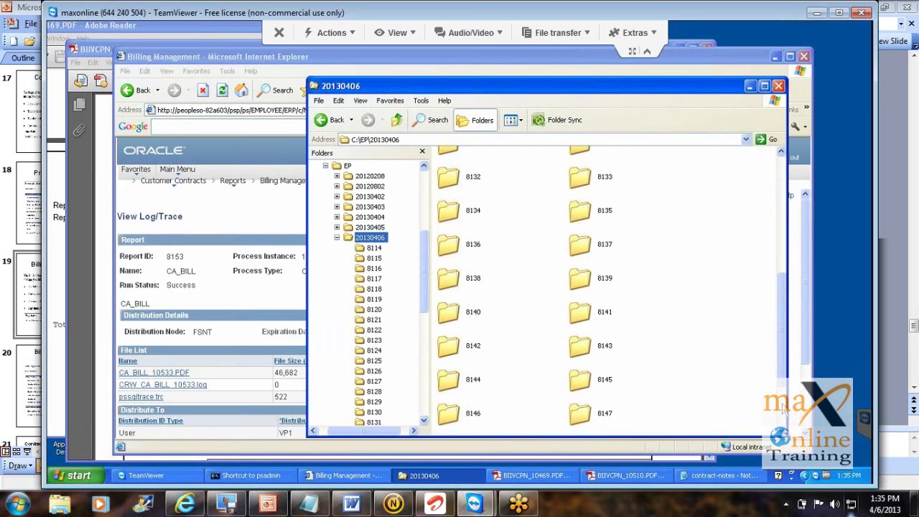
pyautogui.click(783, 410)
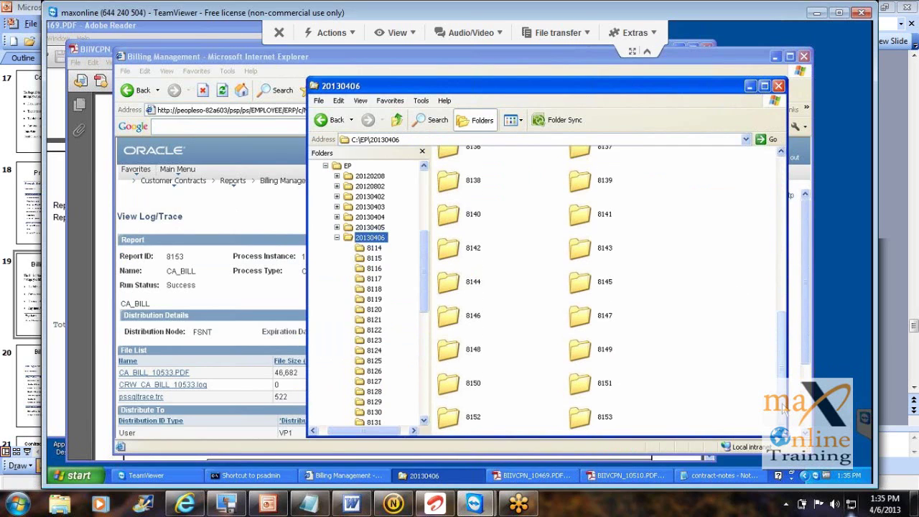
pyautogui.doubleClick(602, 422)
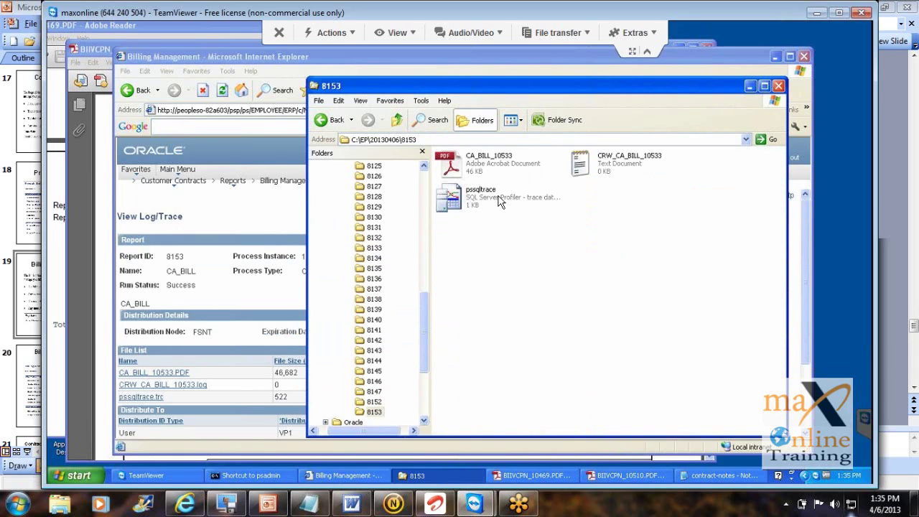
pyautogui.doubleClick(484, 167)
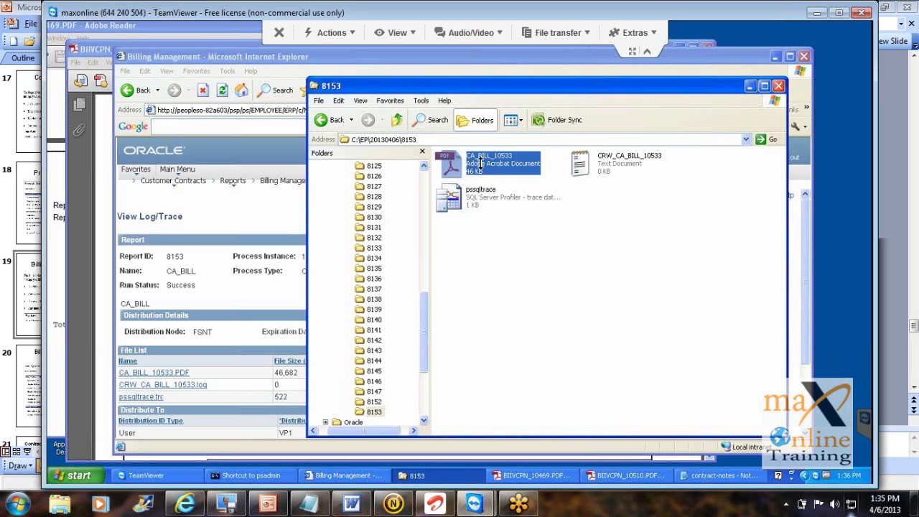
pyautogui.doubleClick(480, 163)
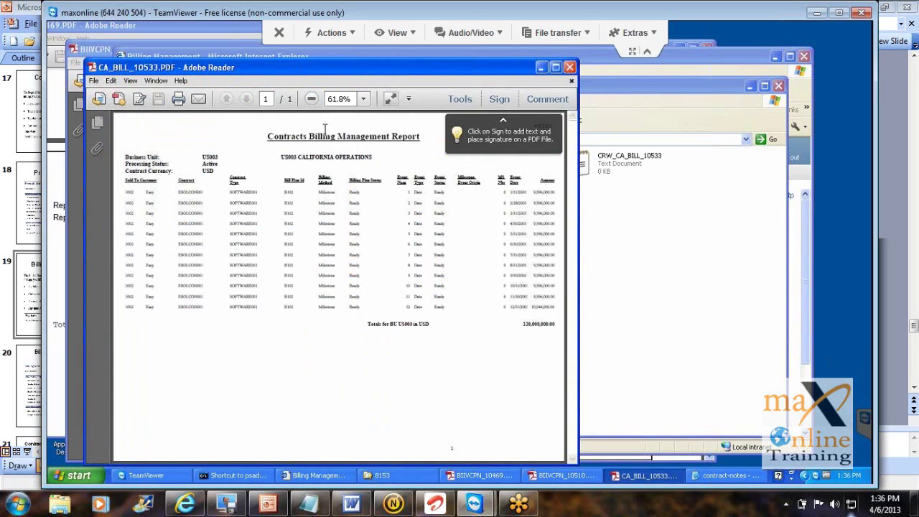
# Step: Zoom the billing report to 150% and widen the Adobe Reader window
pyautogui.click(364, 99)
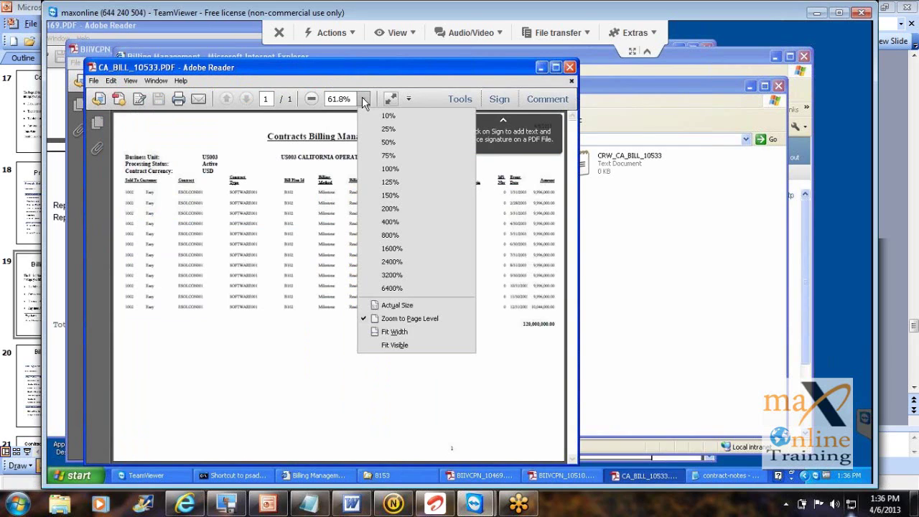
pyautogui.click(392, 195)
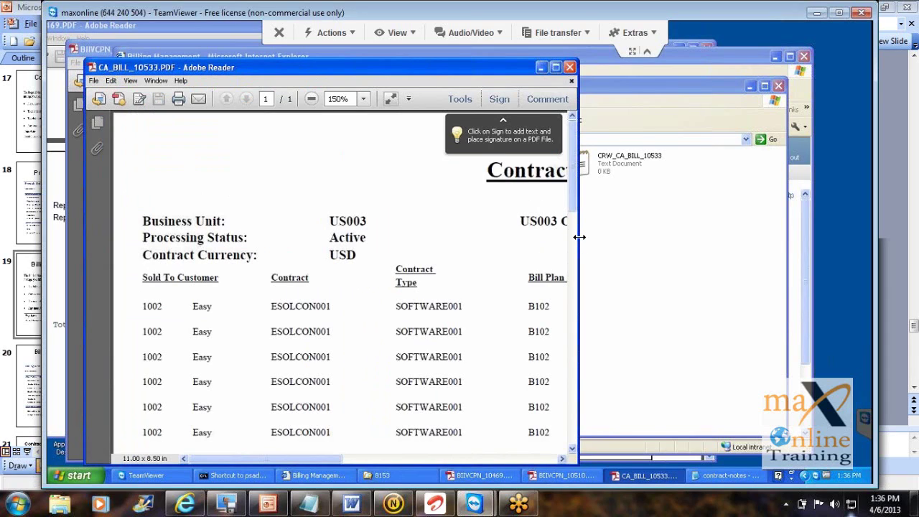
pyautogui.moveTo(579, 237); pyautogui.dragTo(777, 252)
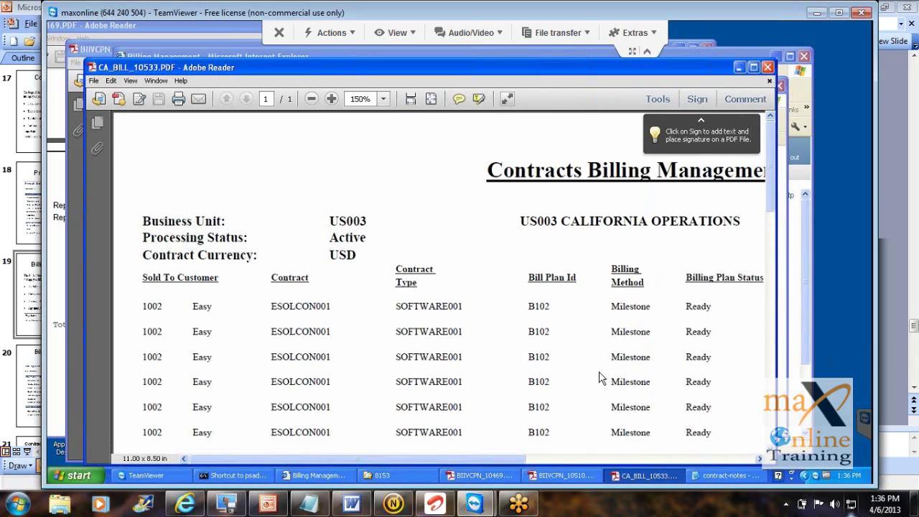
# Step: Scroll through the report's Status, Event Date and Amount columns, then return to PowerPoint slide 20
pyautogui.click(583, 461)
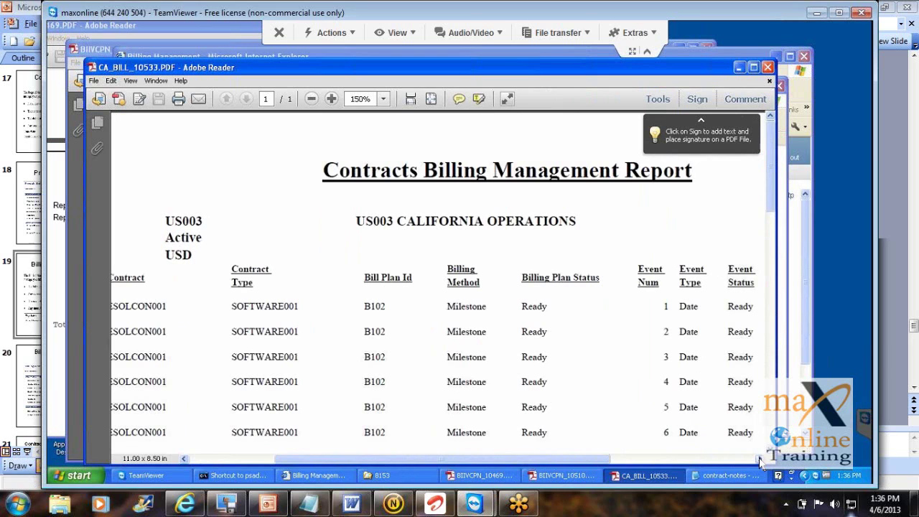
pyautogui.click(760, 461)
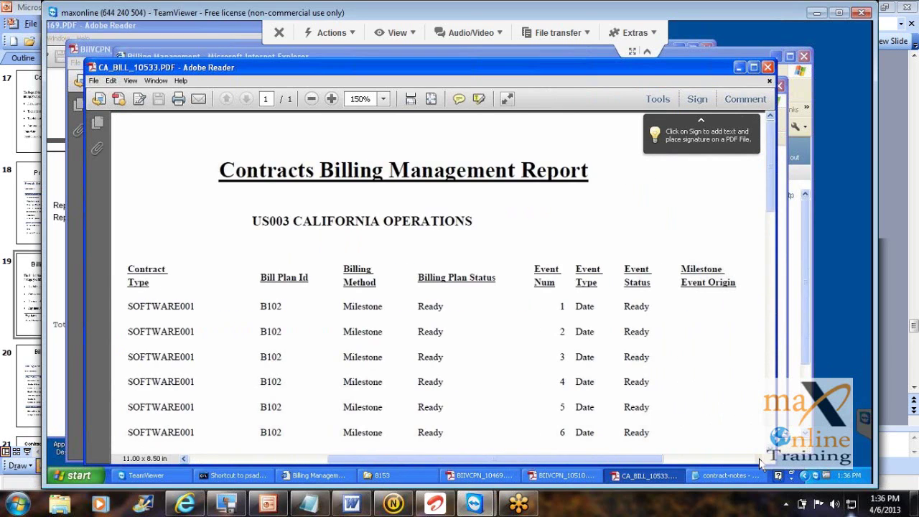
pyautogui.click(759, 460)
pyautogui.click(760, 461)
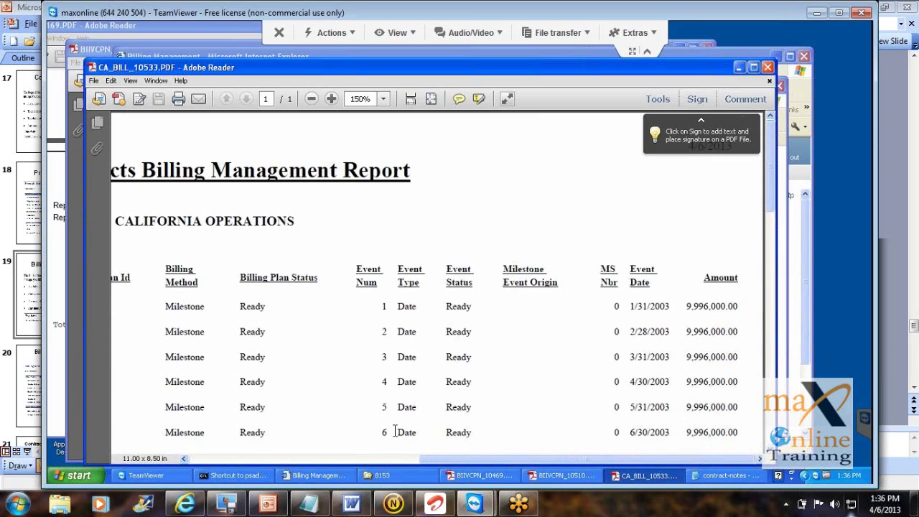
pyautogui.click(204, 459)
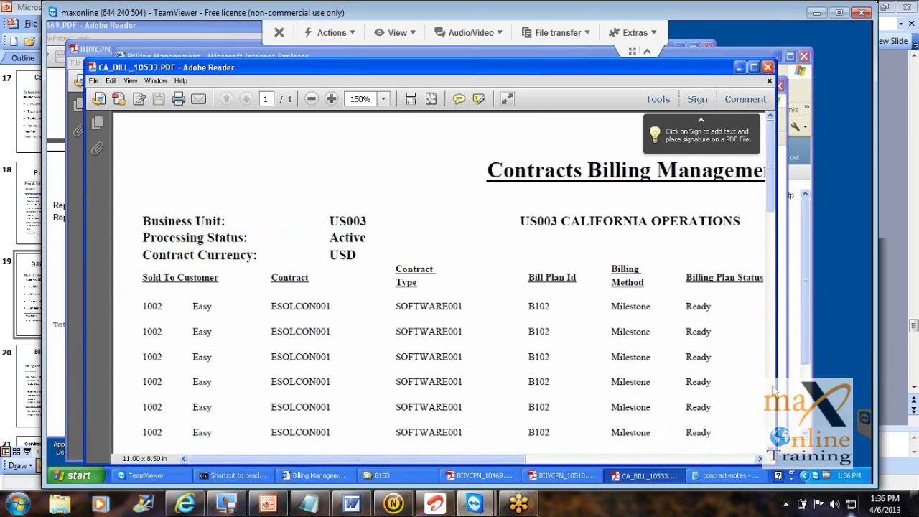
pyautogui.scroll(-4, 774, 388)
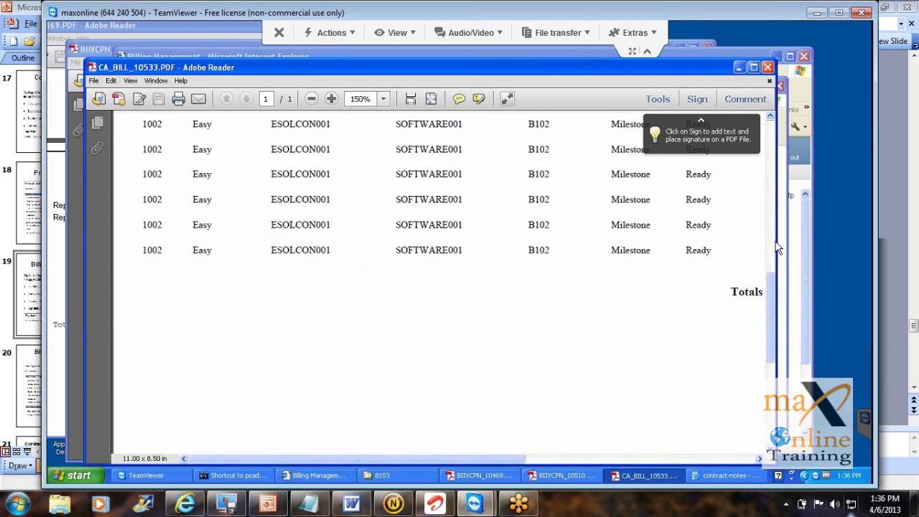
pyautogui.scroll(4, 769, 187)
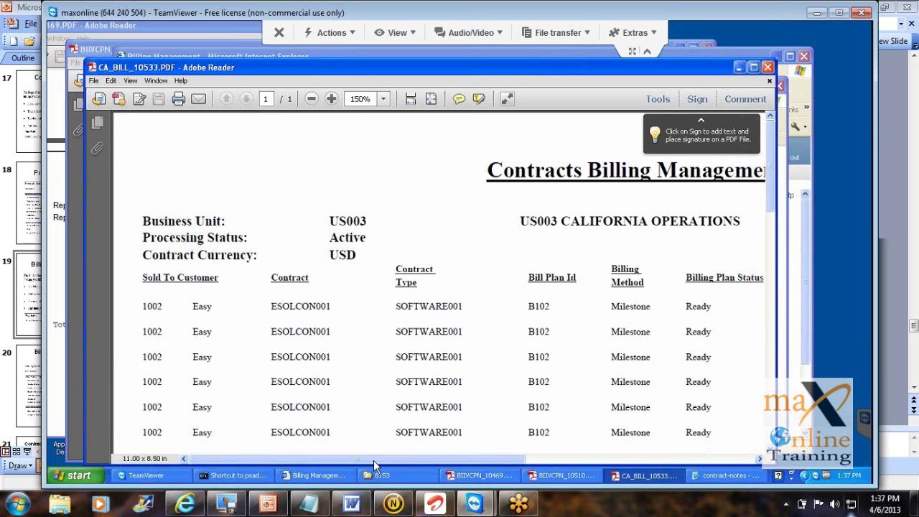
pyautogui.click(267, 505)
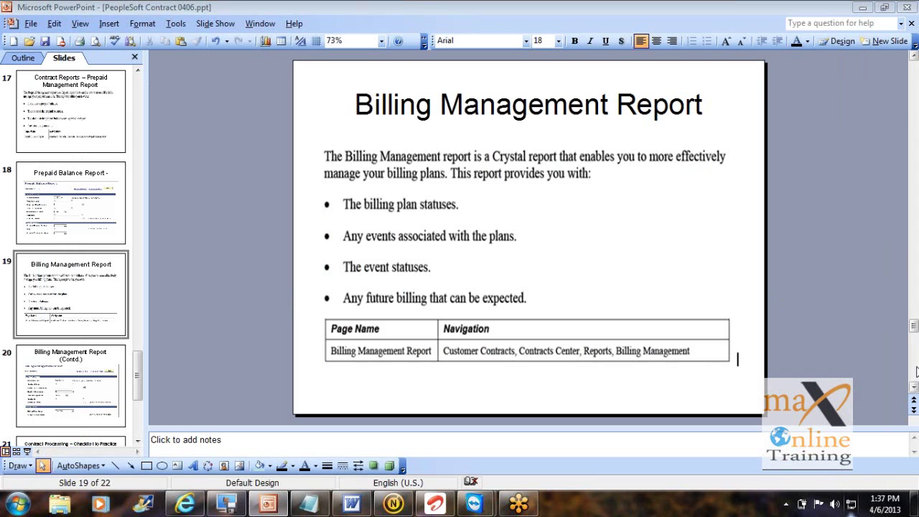
pyautogui.scroll(-2, 915, 370)
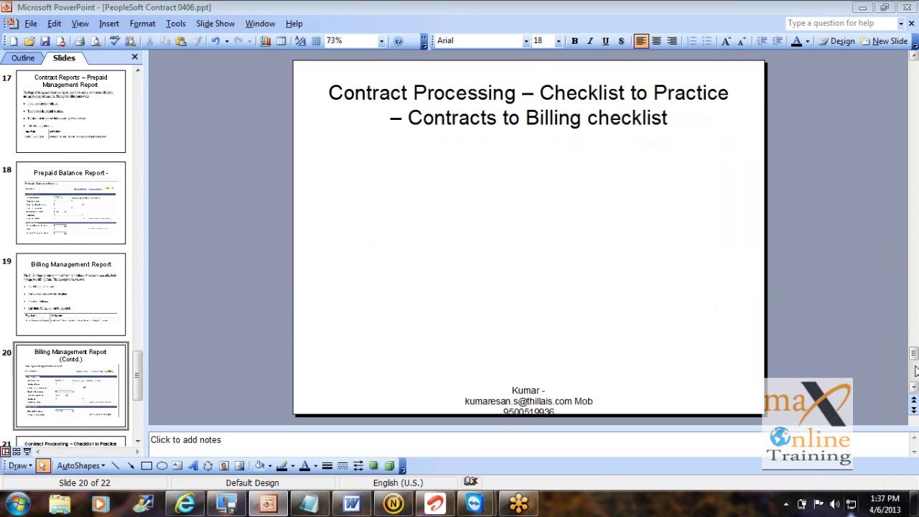